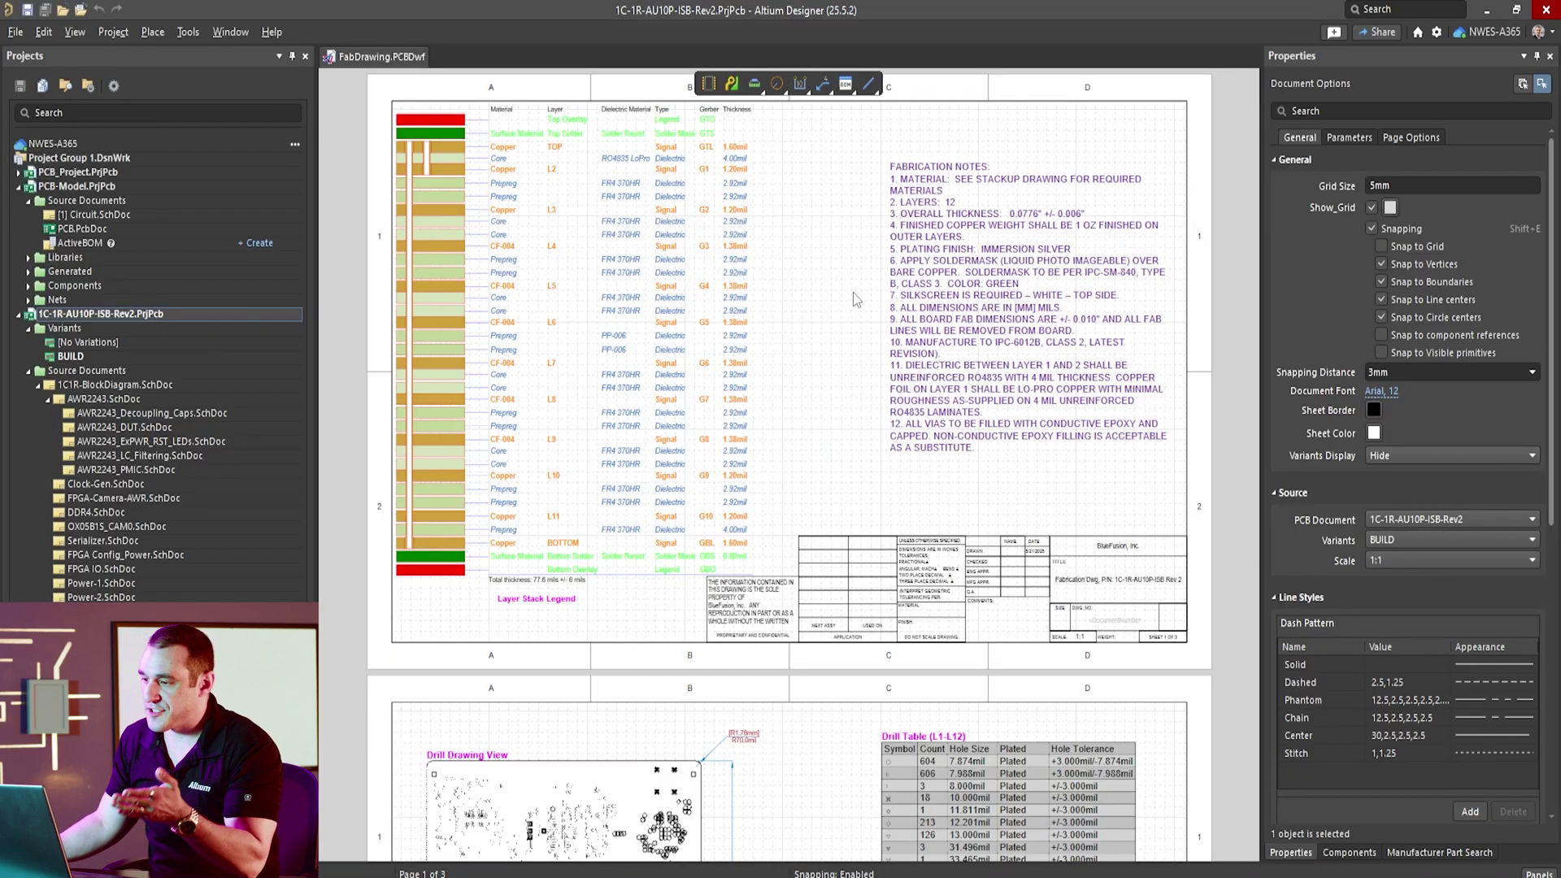
# Look over all three sheets of the fabrication drawing and examine the layer stack legend on the first sheet.
pyautogui.scroll(-10, 854, 300)
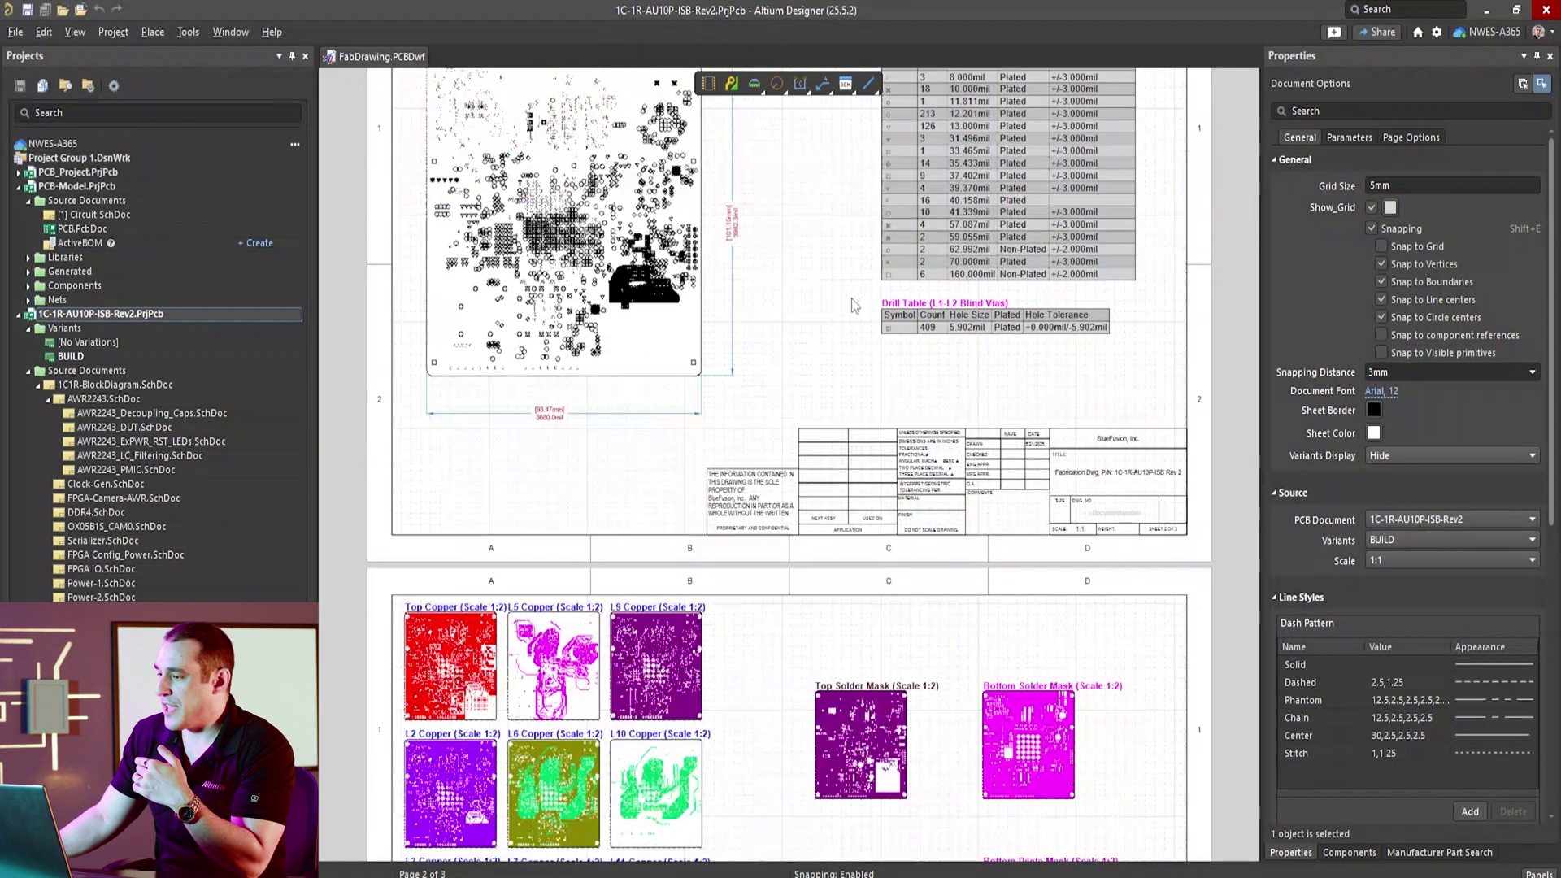
pyautogui.scroll(-3, 853, 317)
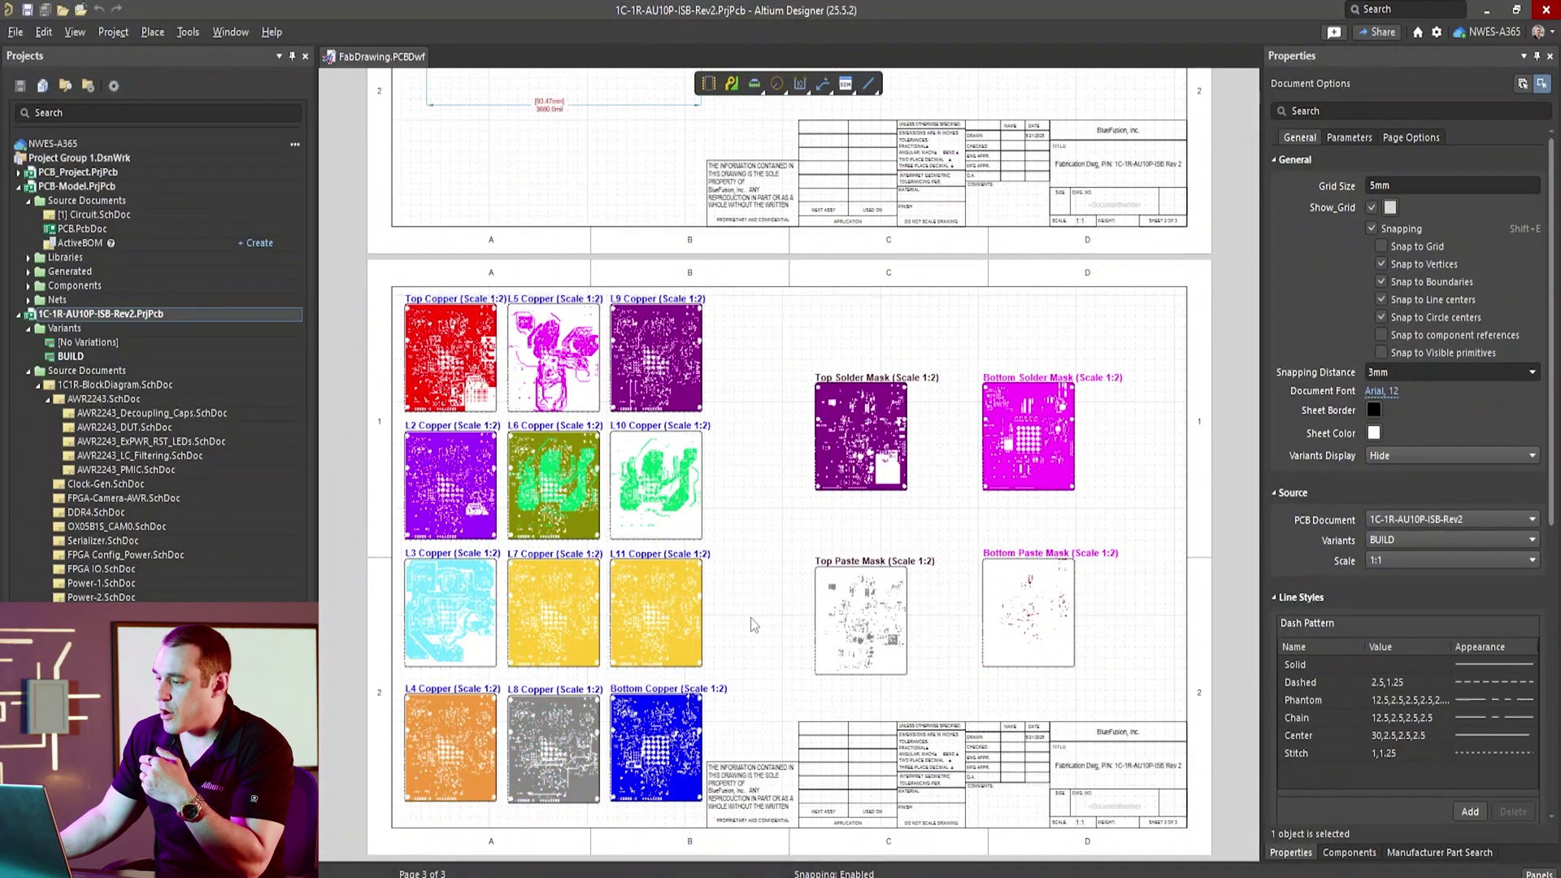
pyautogui.scroll(15, 760, 653)
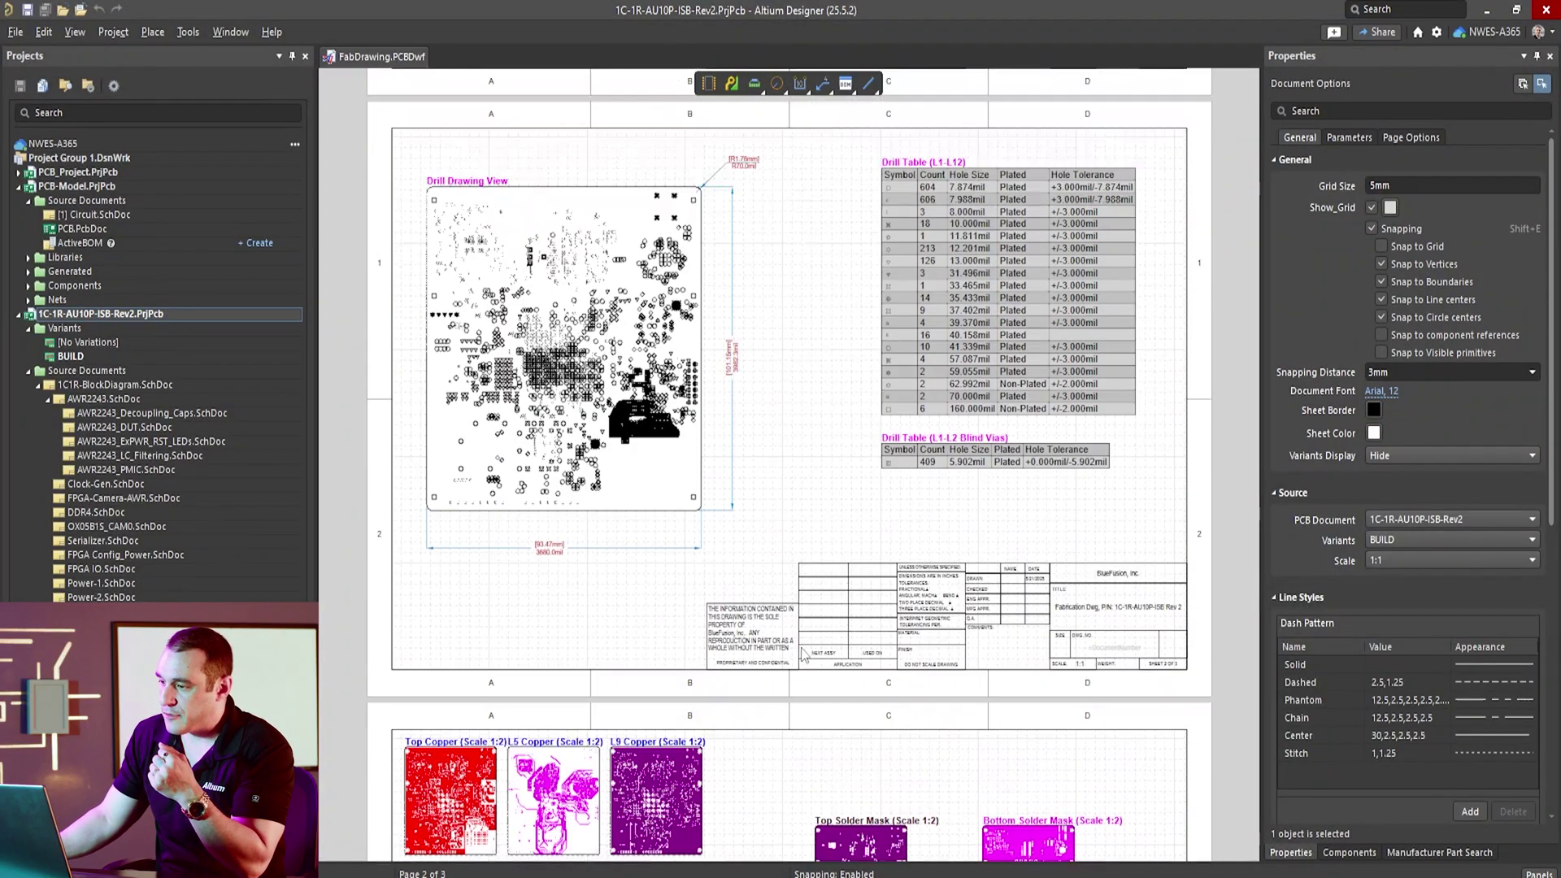
pyautogui.scroll(2, 803, 654)
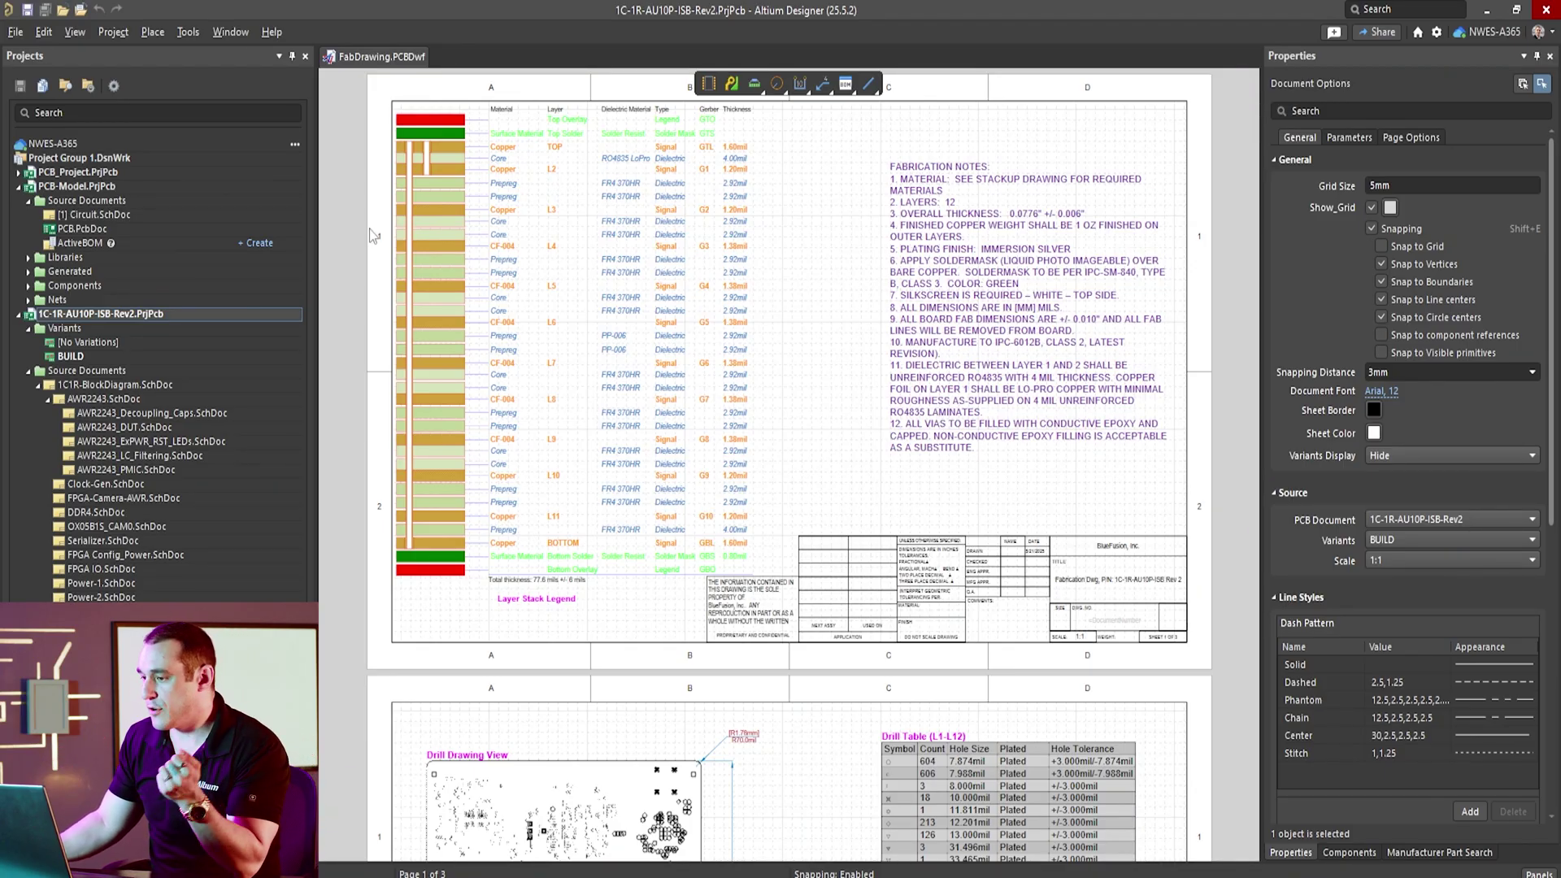
pyautogui.click(517, 211)
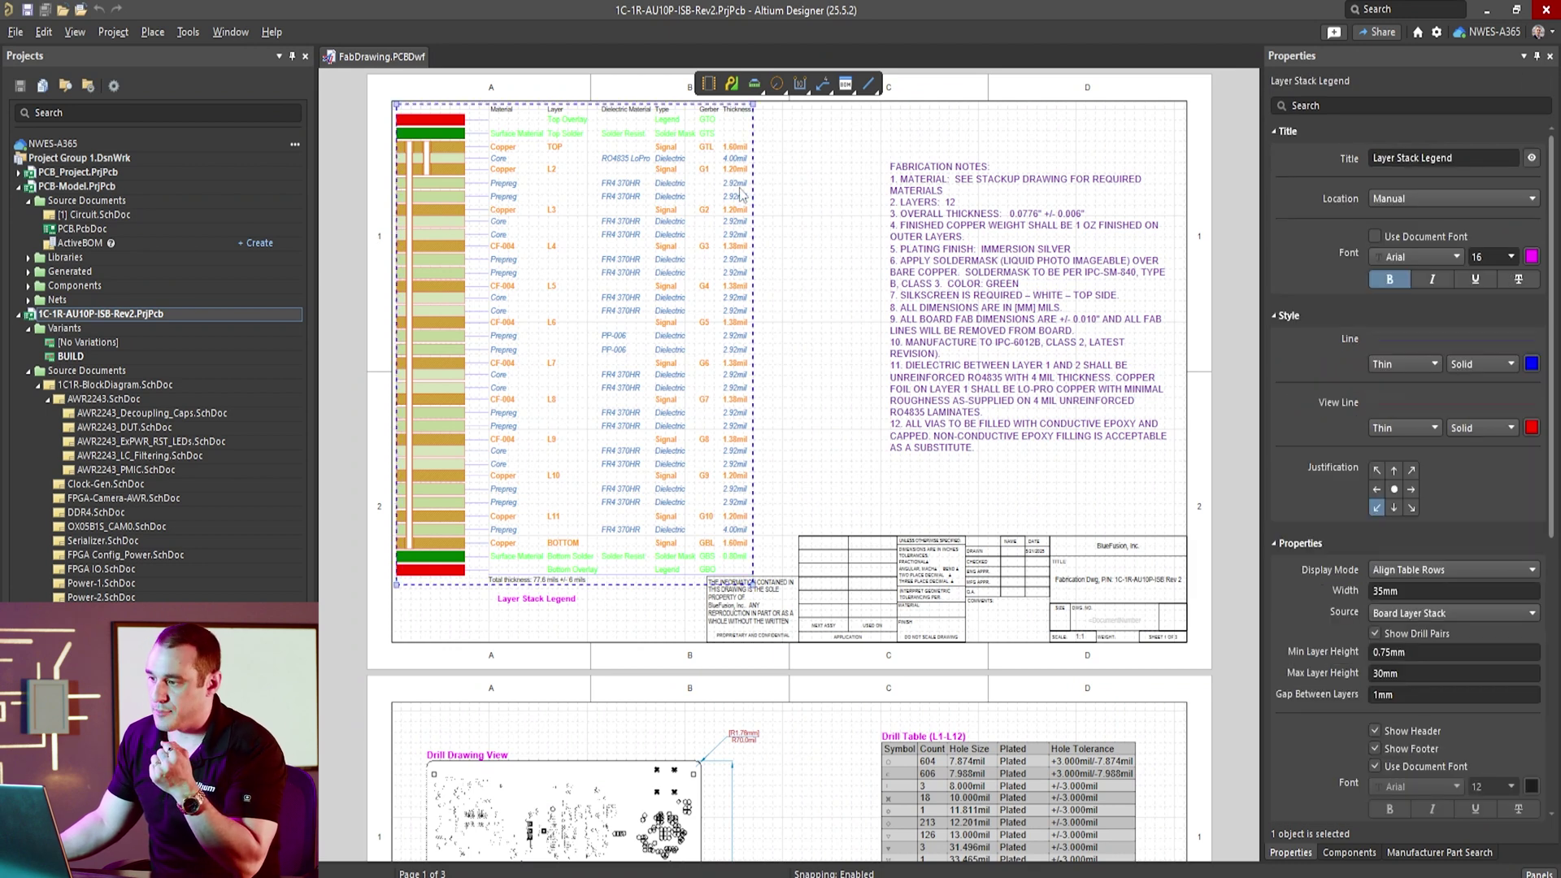
pyautogui.click(807, 243)
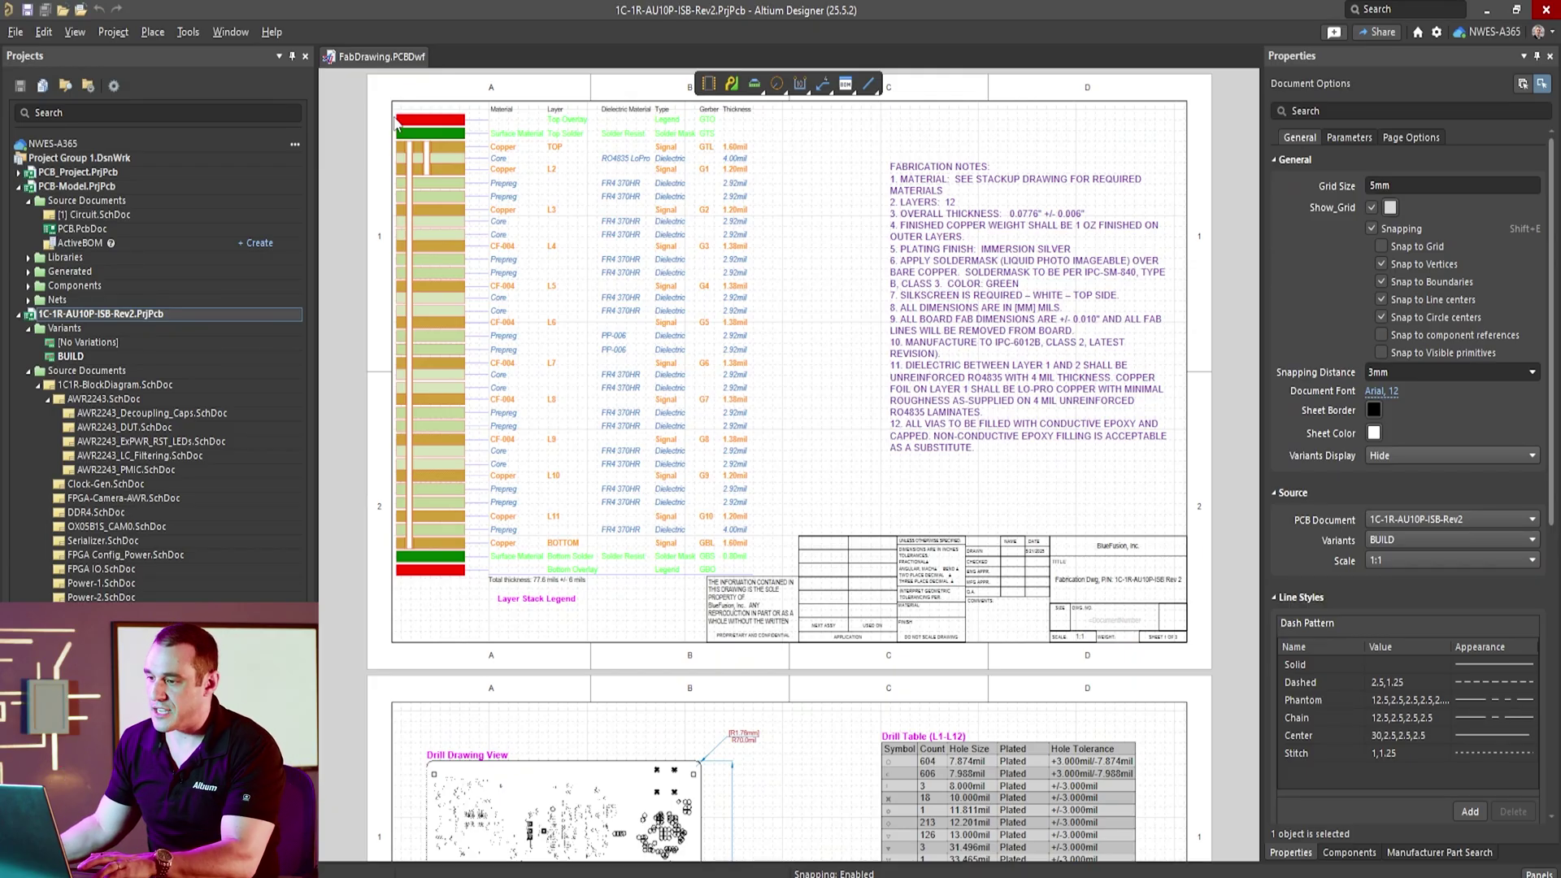
pyautogui.keyDown('ctrl'); pyautogui.scroll(3, 379, 111); pyautogui.keyUp('ctrl')
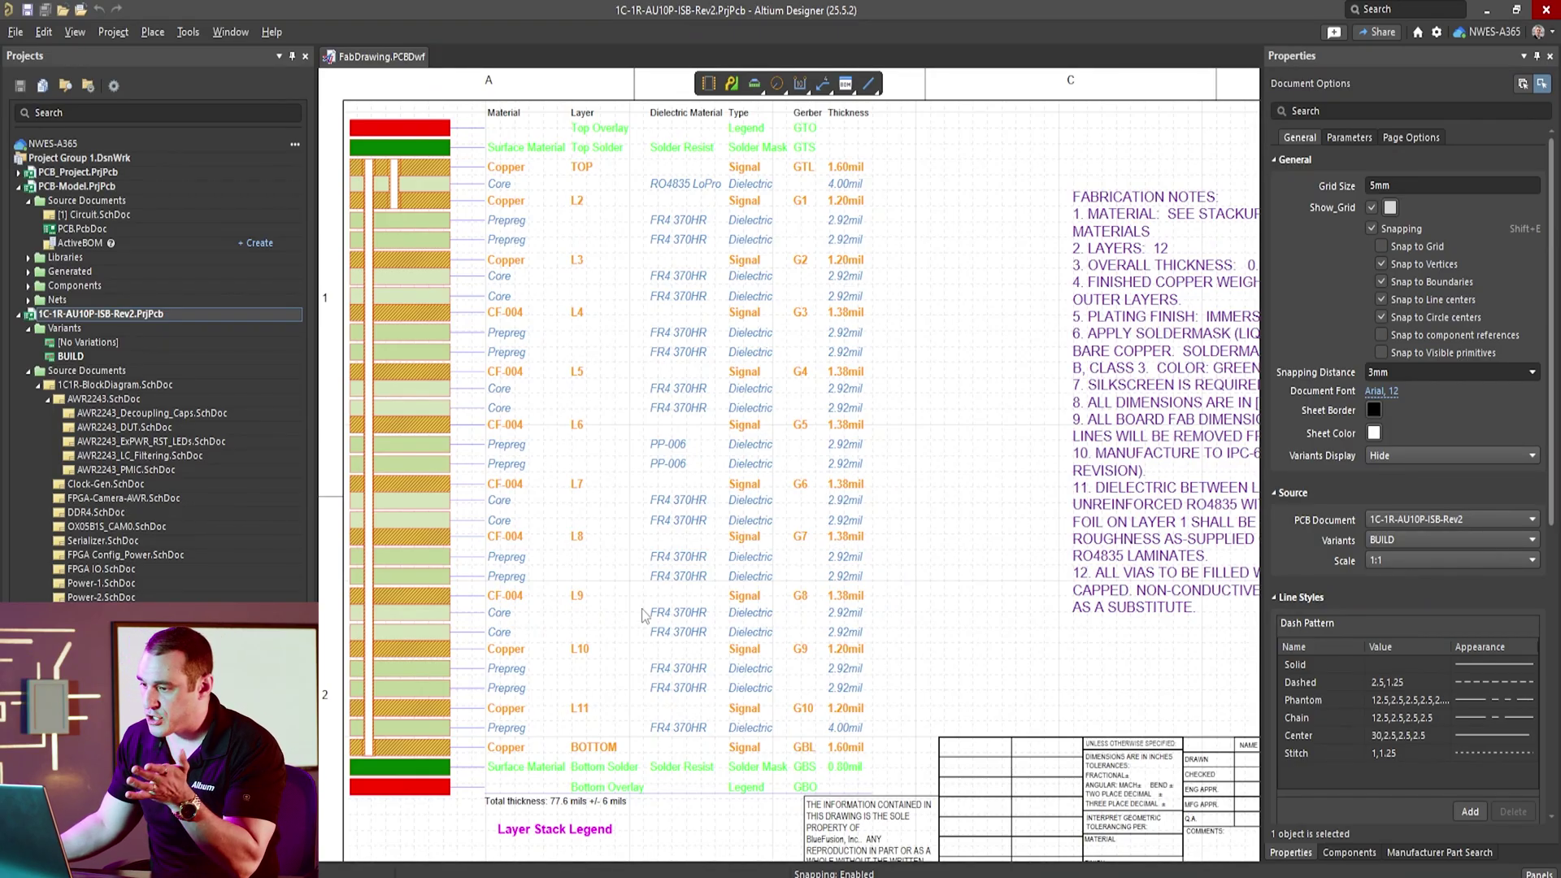
pyautogui.keyDown('ctrl'); pyautogui.scroll(-1, 931, 435); pyautogui.keyUp('ctrl')
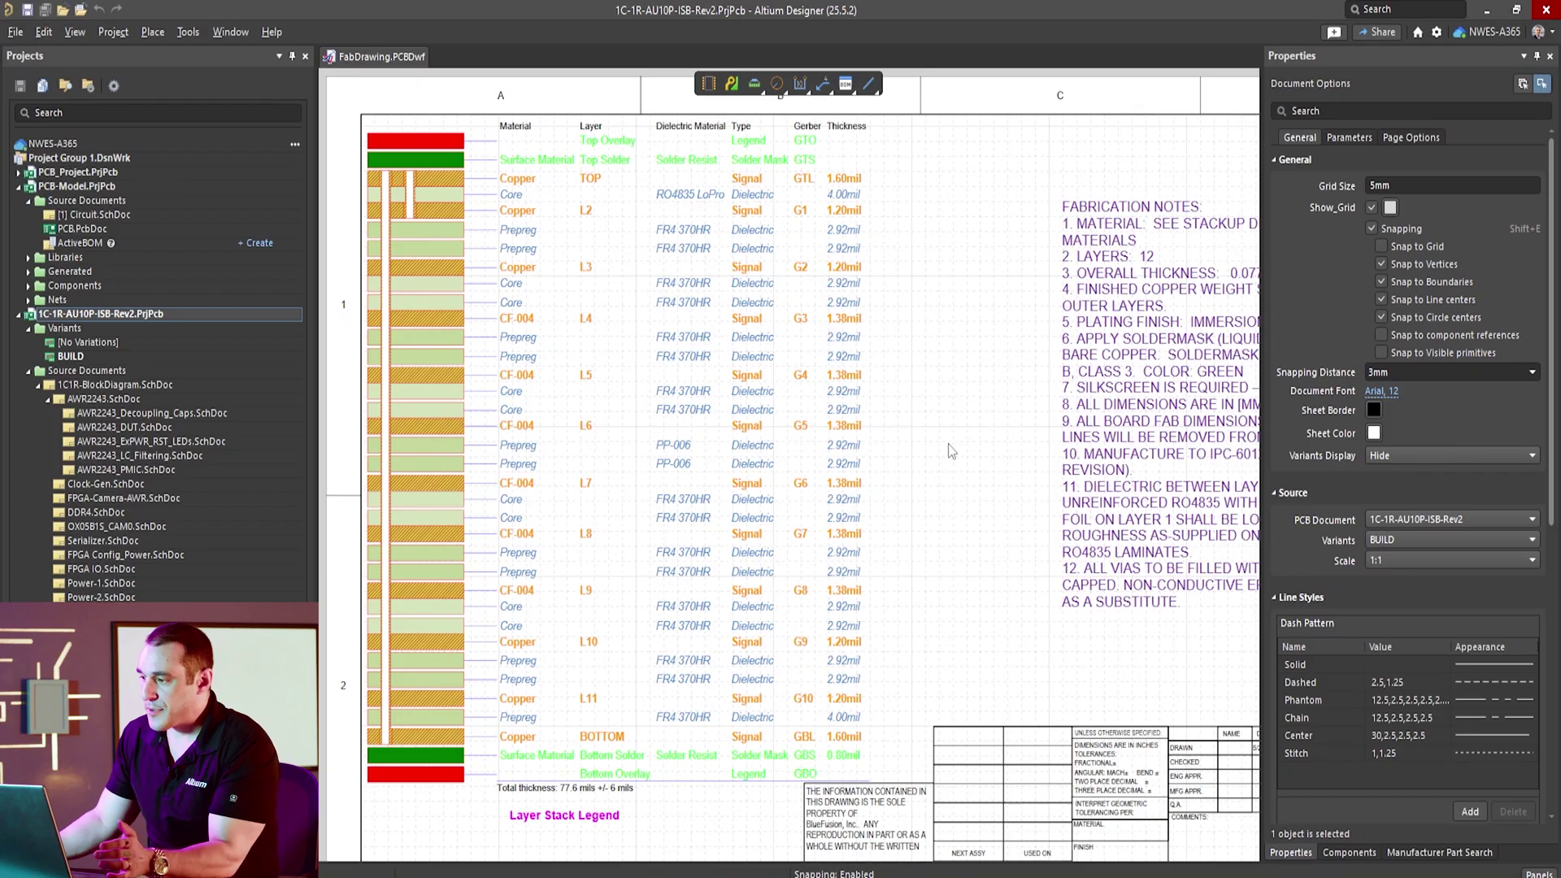
# Read the fabrication notes beside the layer stack legend on the first sheet, glancing at the drill sheet for reference.
pyautogui.keyDown('shift'); pyautogui.hscroll(3, 837, 452); pyautogui.keyUp('shift')
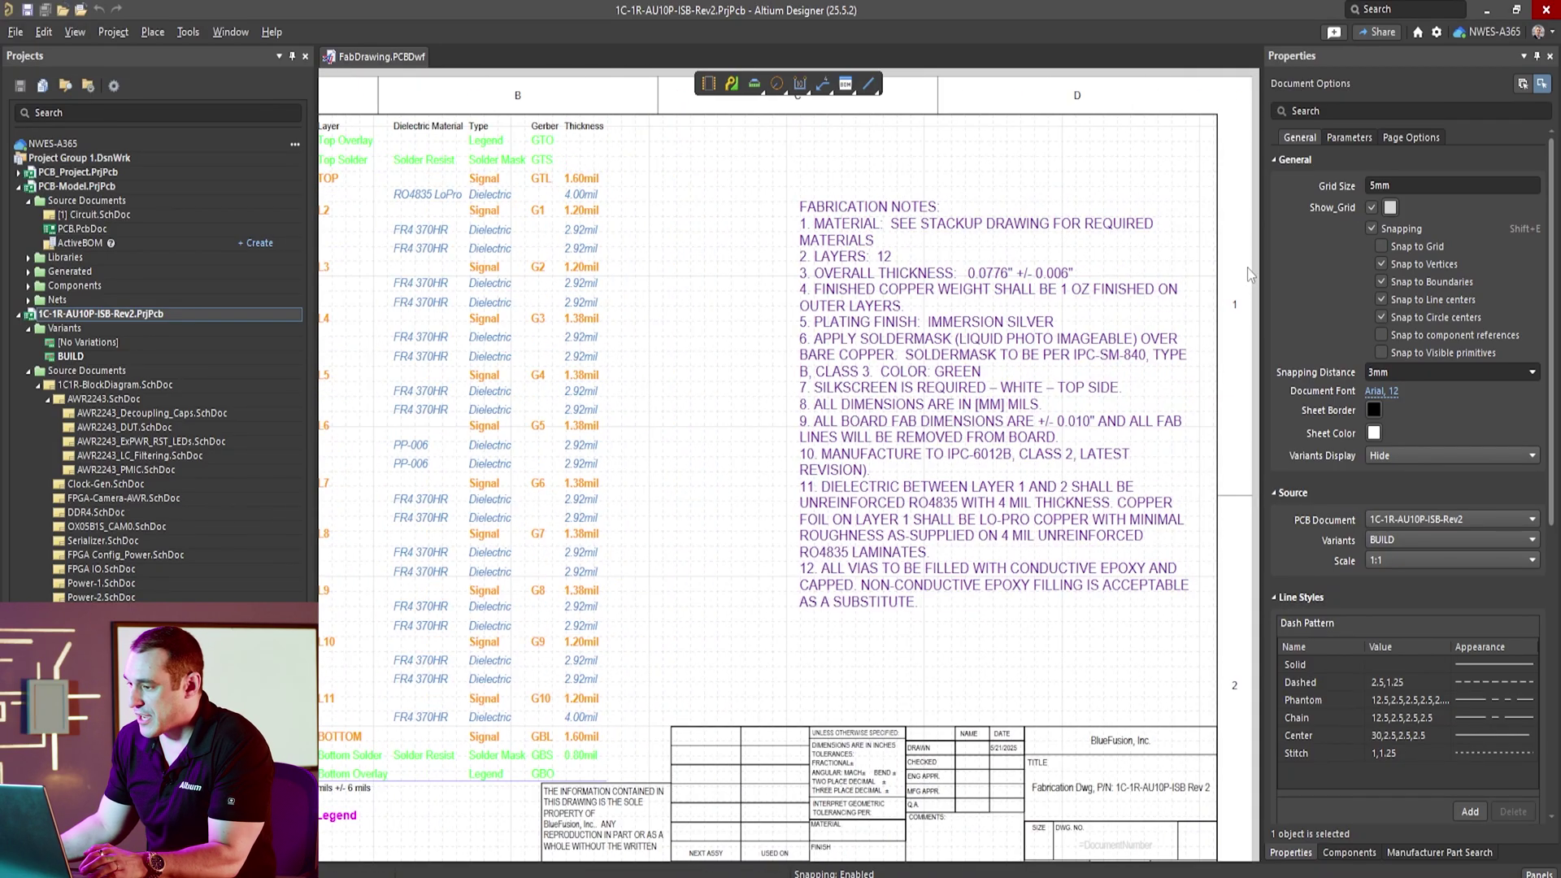
pyautogui.keyDown('ctrl'); pyautogui.scroll(3, 1247, 267); pyautogui.keyUp('ctrl')
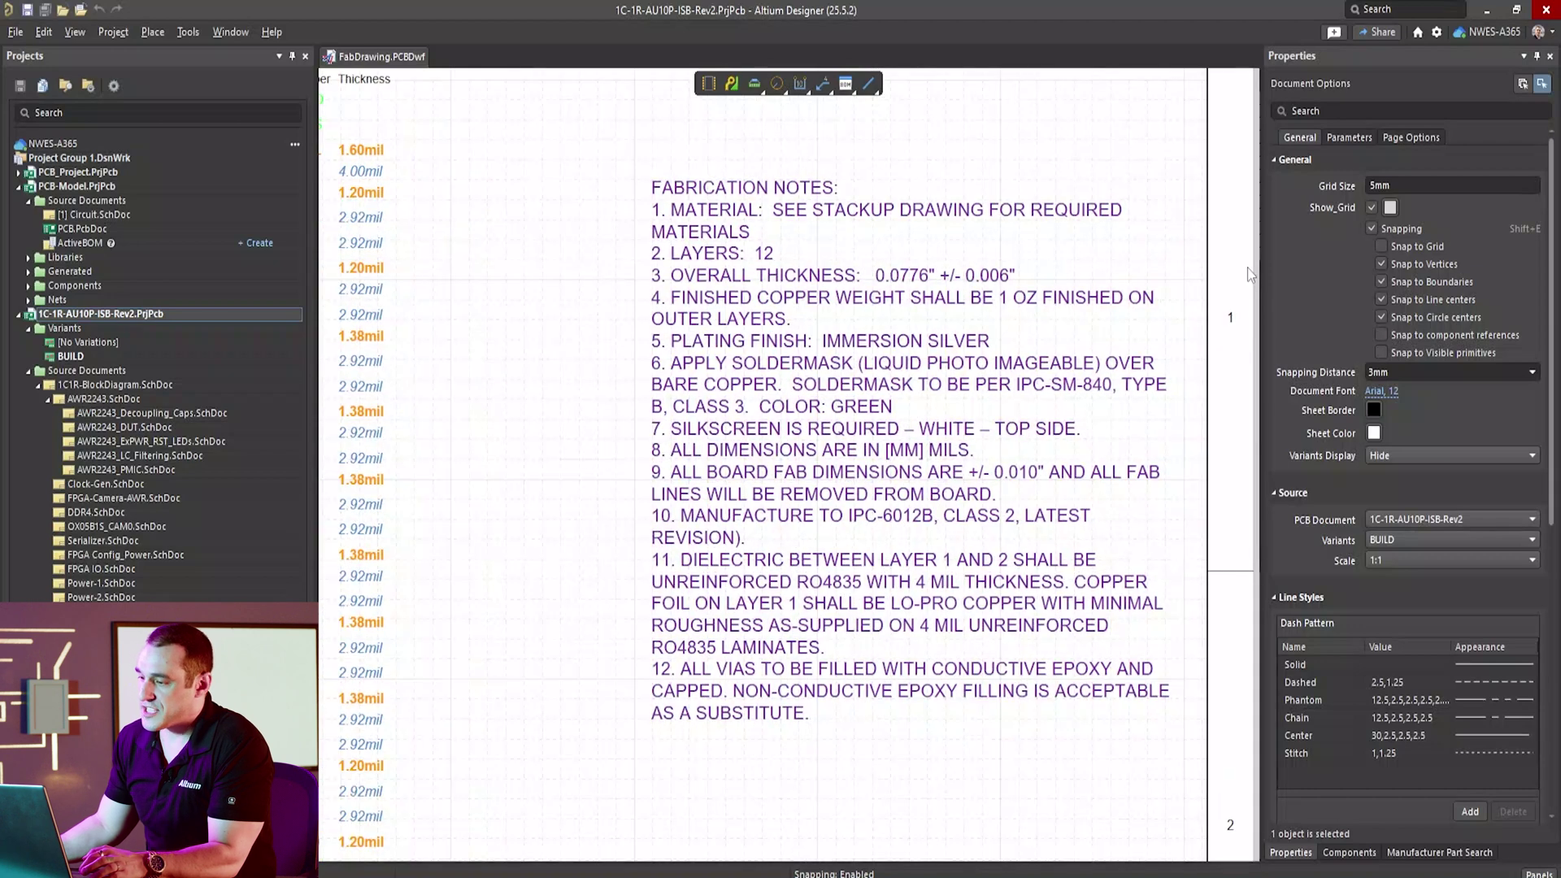
pyautogui.keyDown('ctrl'); pyautogui.scroll(1, 1248, 267); pyautogui.keyUp('ctrl')
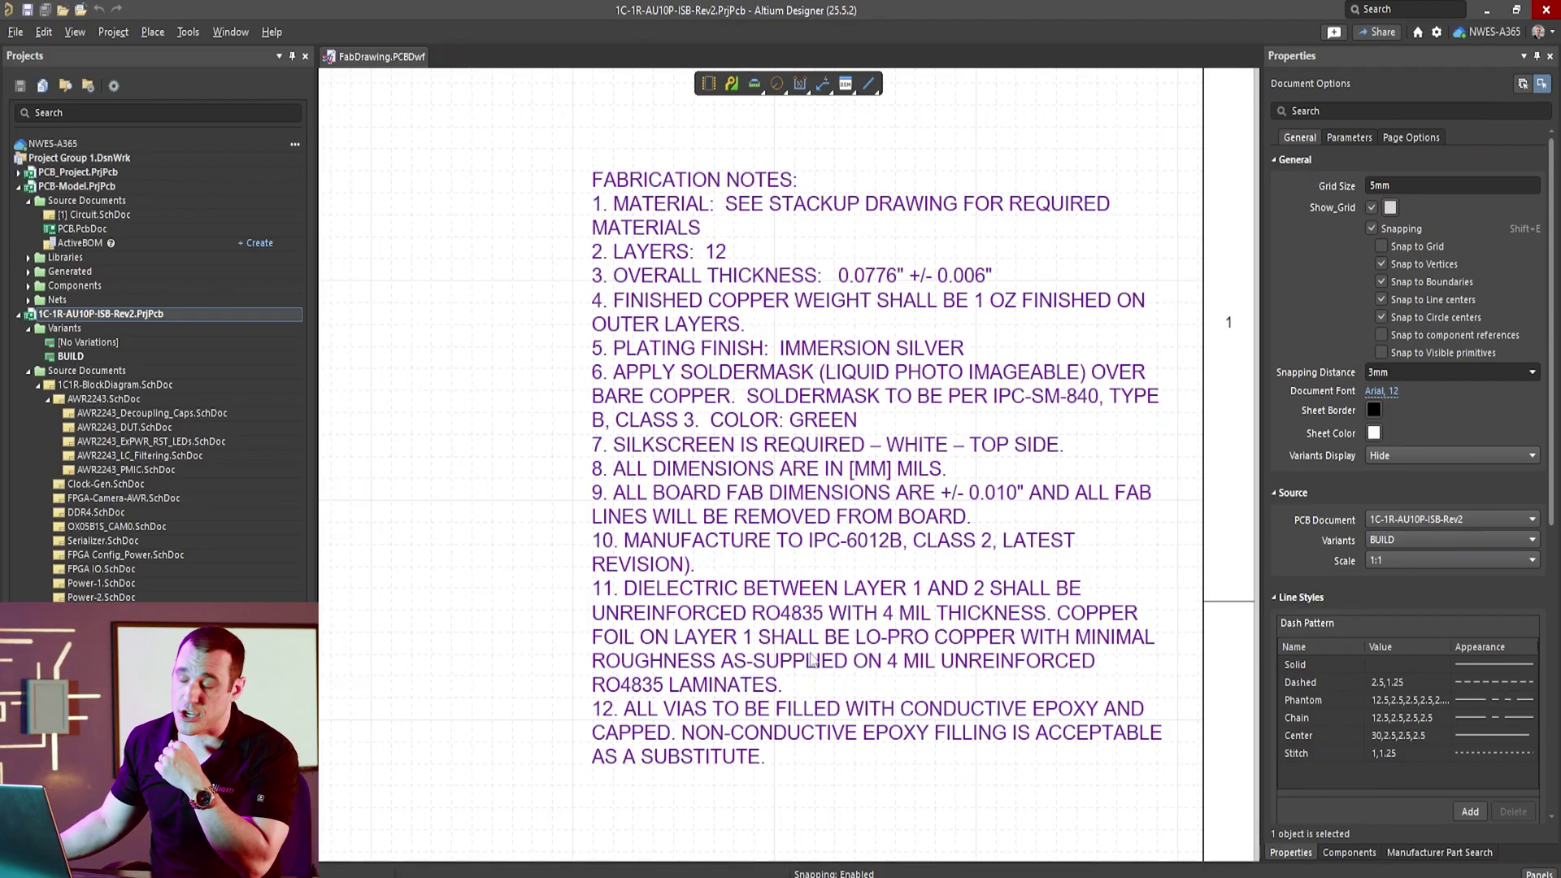
pyautogui.keyDown('ctrl'); pyautogui.scroll(-3, 638, 750); pyautogui.keyUp('ctrl')
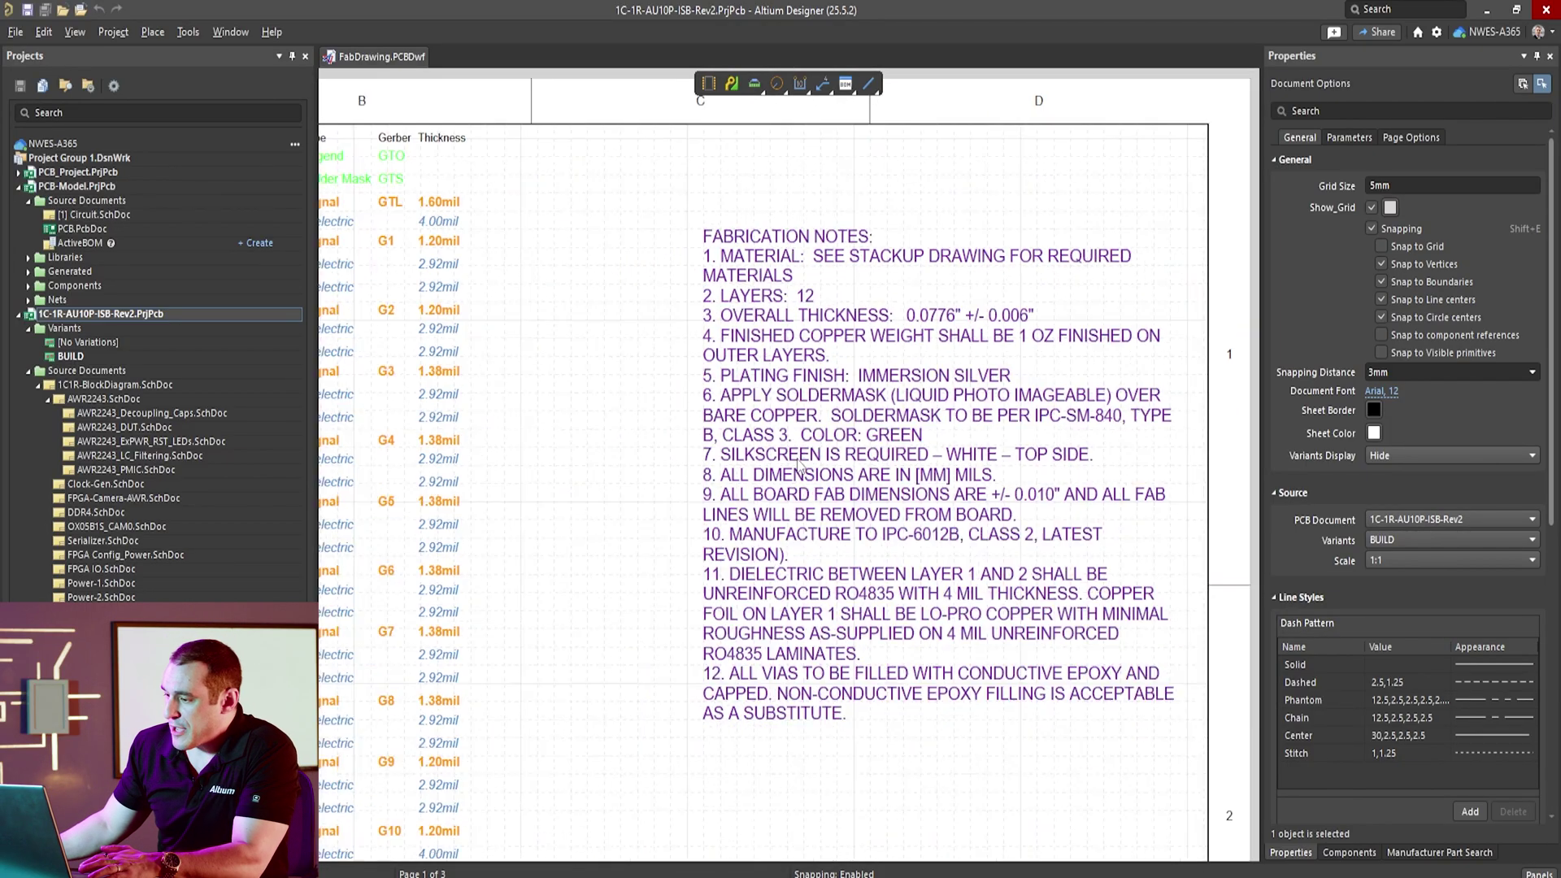
pyautogui.keyDown('ctrl'); pyautogui.scroll(-2, 797, 465); pyautogui.keyUp('ctrl')
pyautogui.scroll(-4, 797, 465)
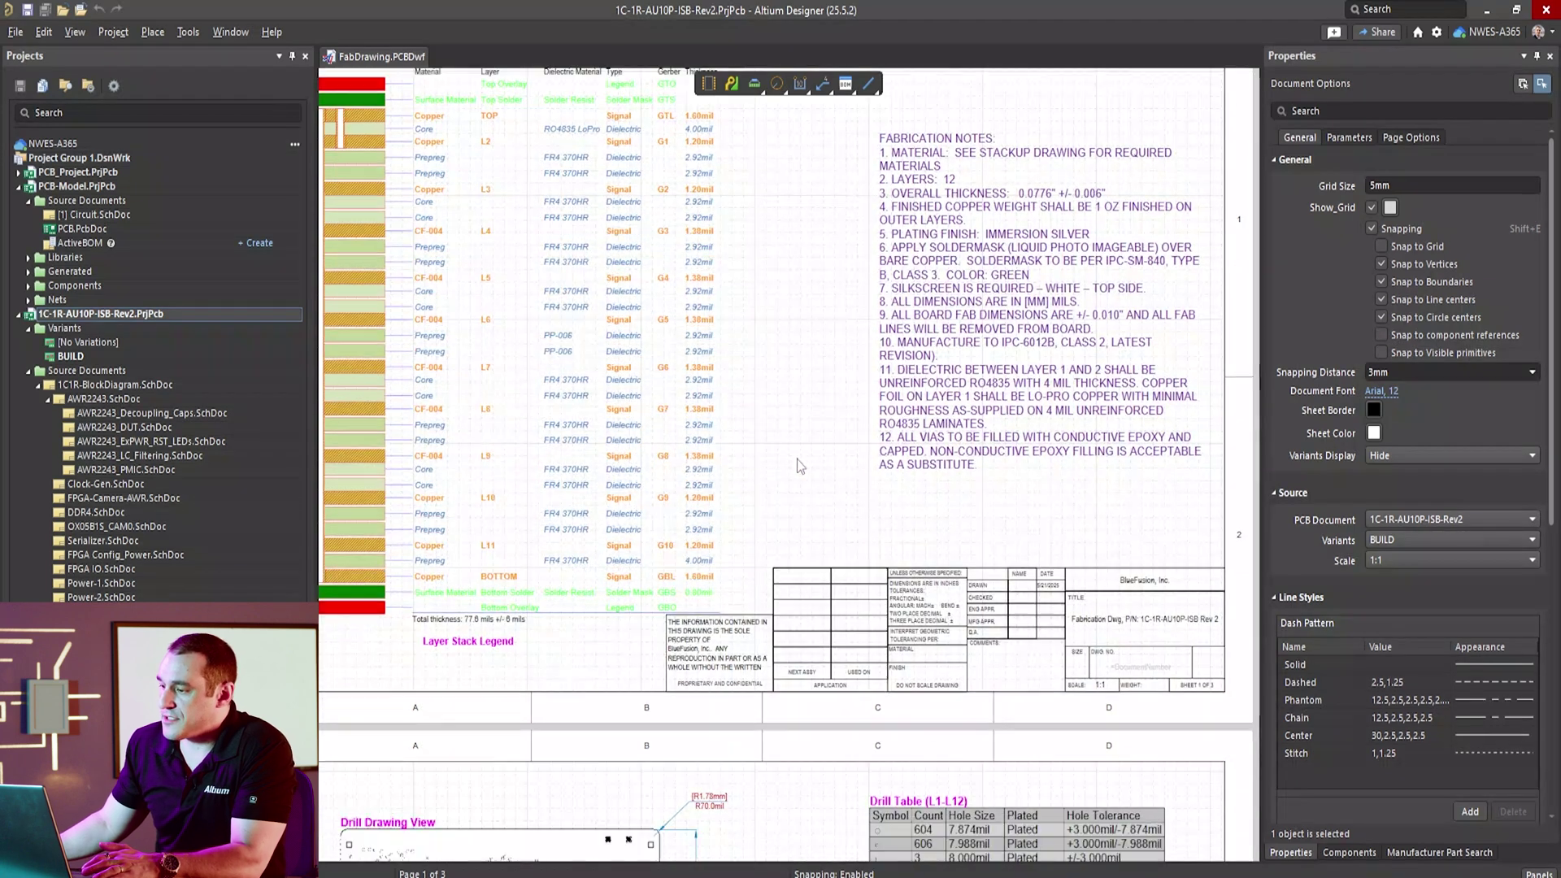
pyautogui.scroll(-5, 797, 465)
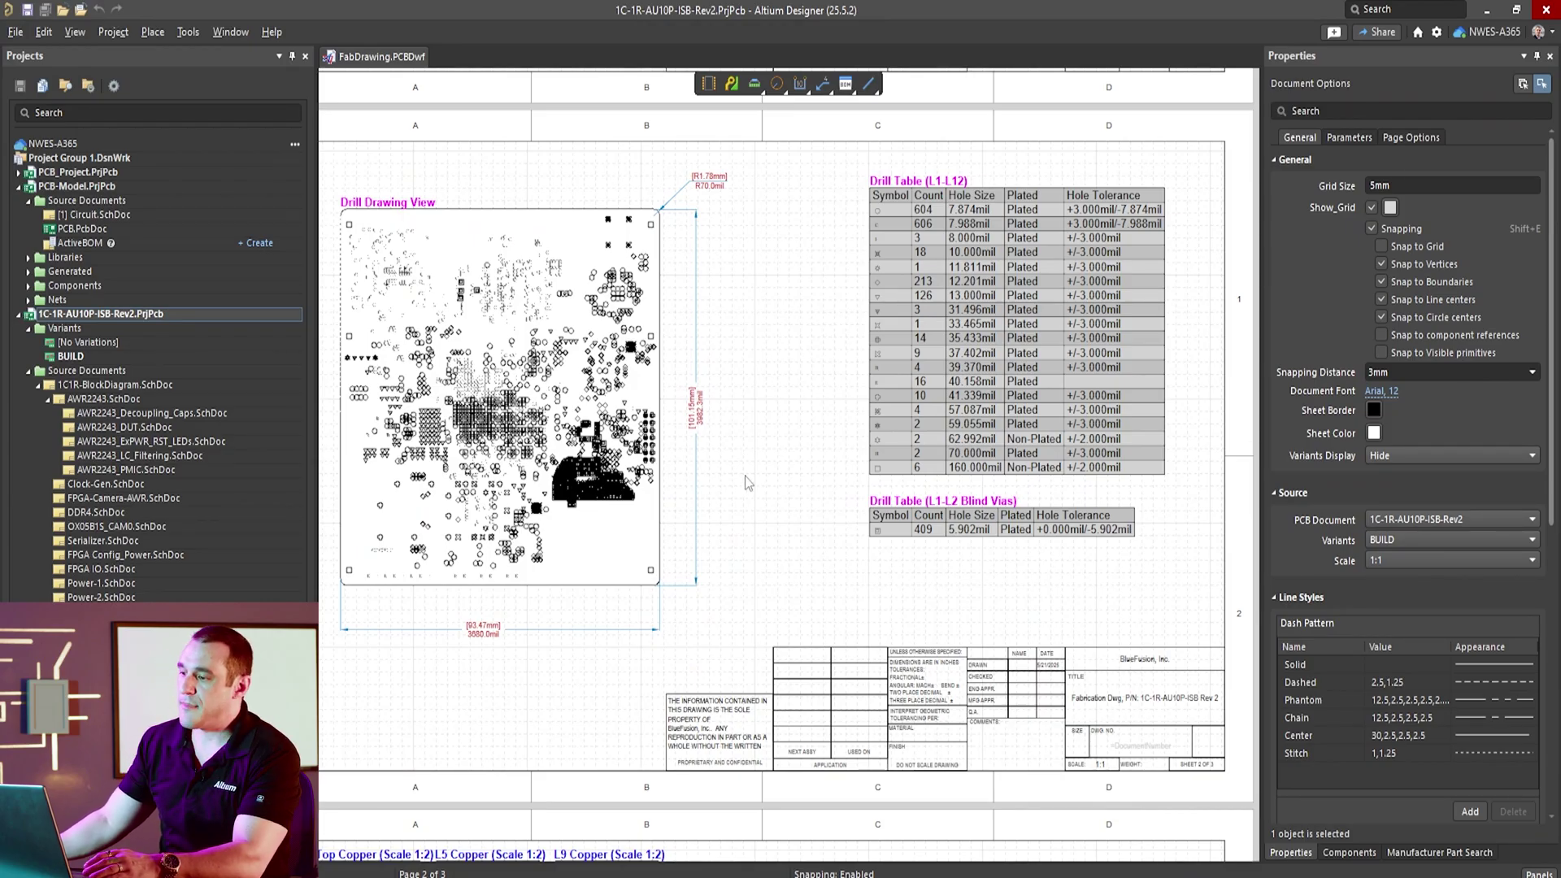
pyautogui.scroll(8, 745, 477)
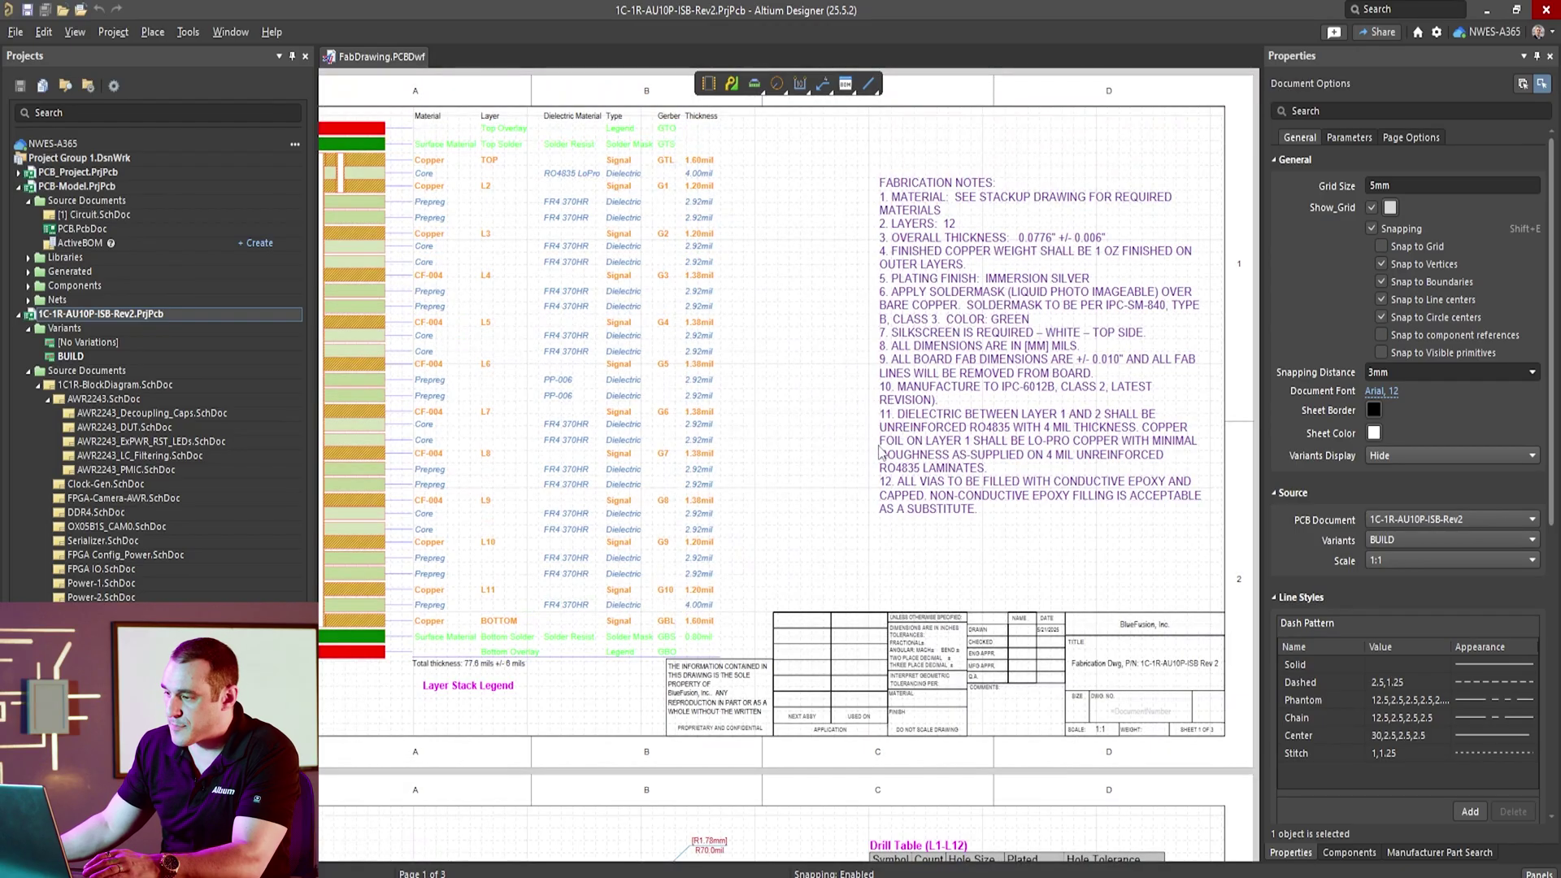
pyautogui.moveTo(860, 448); pyautogui.dragTo(914, 423, button='right')
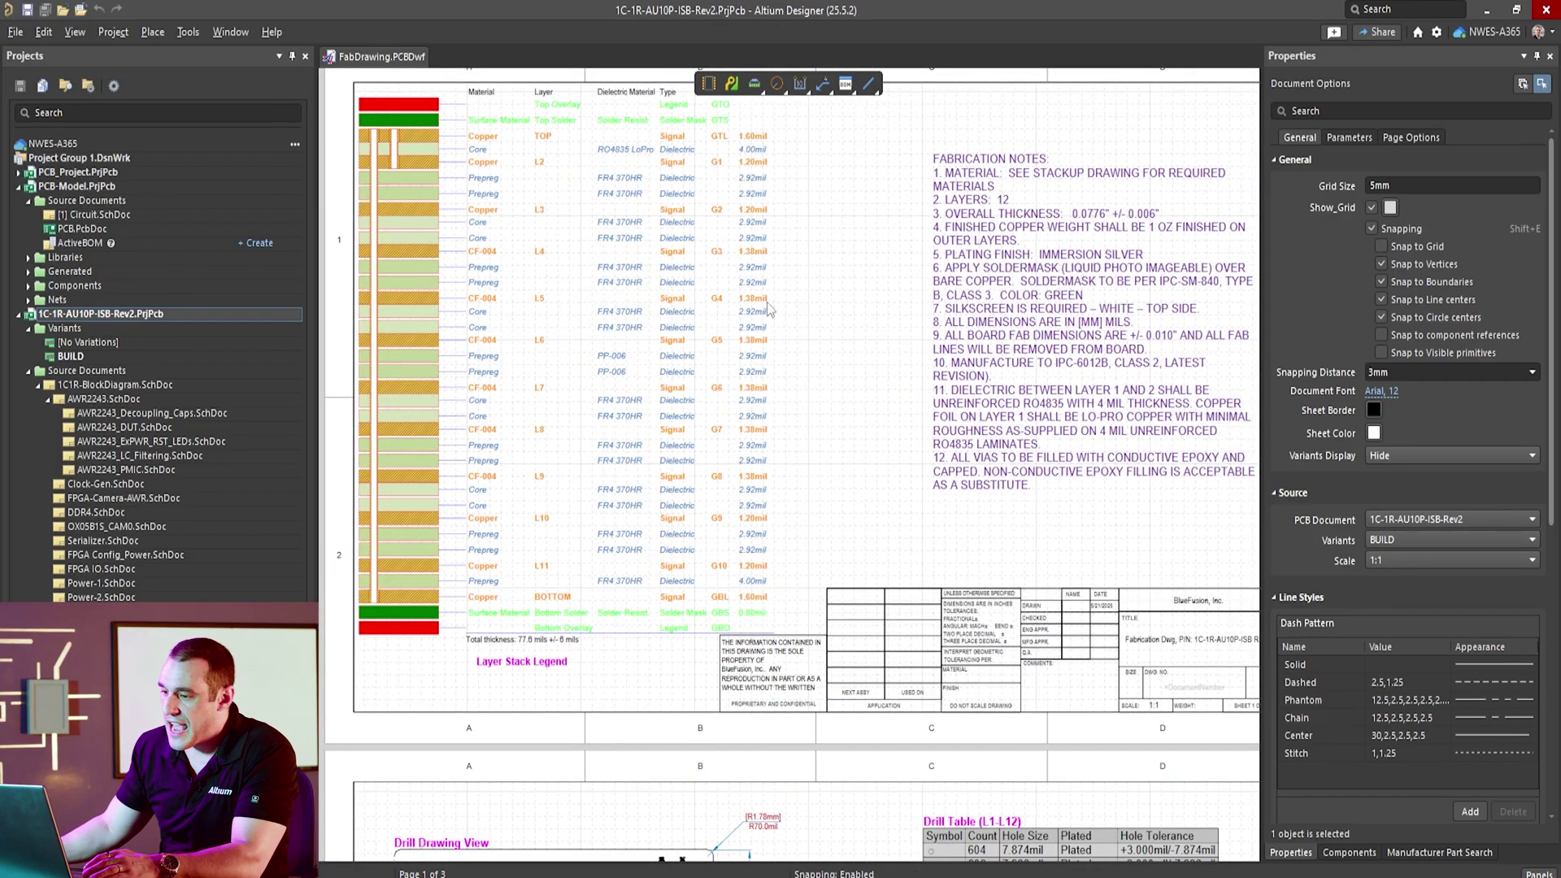
# Examine the drill drawing on the second sheet with its L1-L12 and L1-L2 blind via drill tables.
pyautogui.scroll(-8, 932, 717)
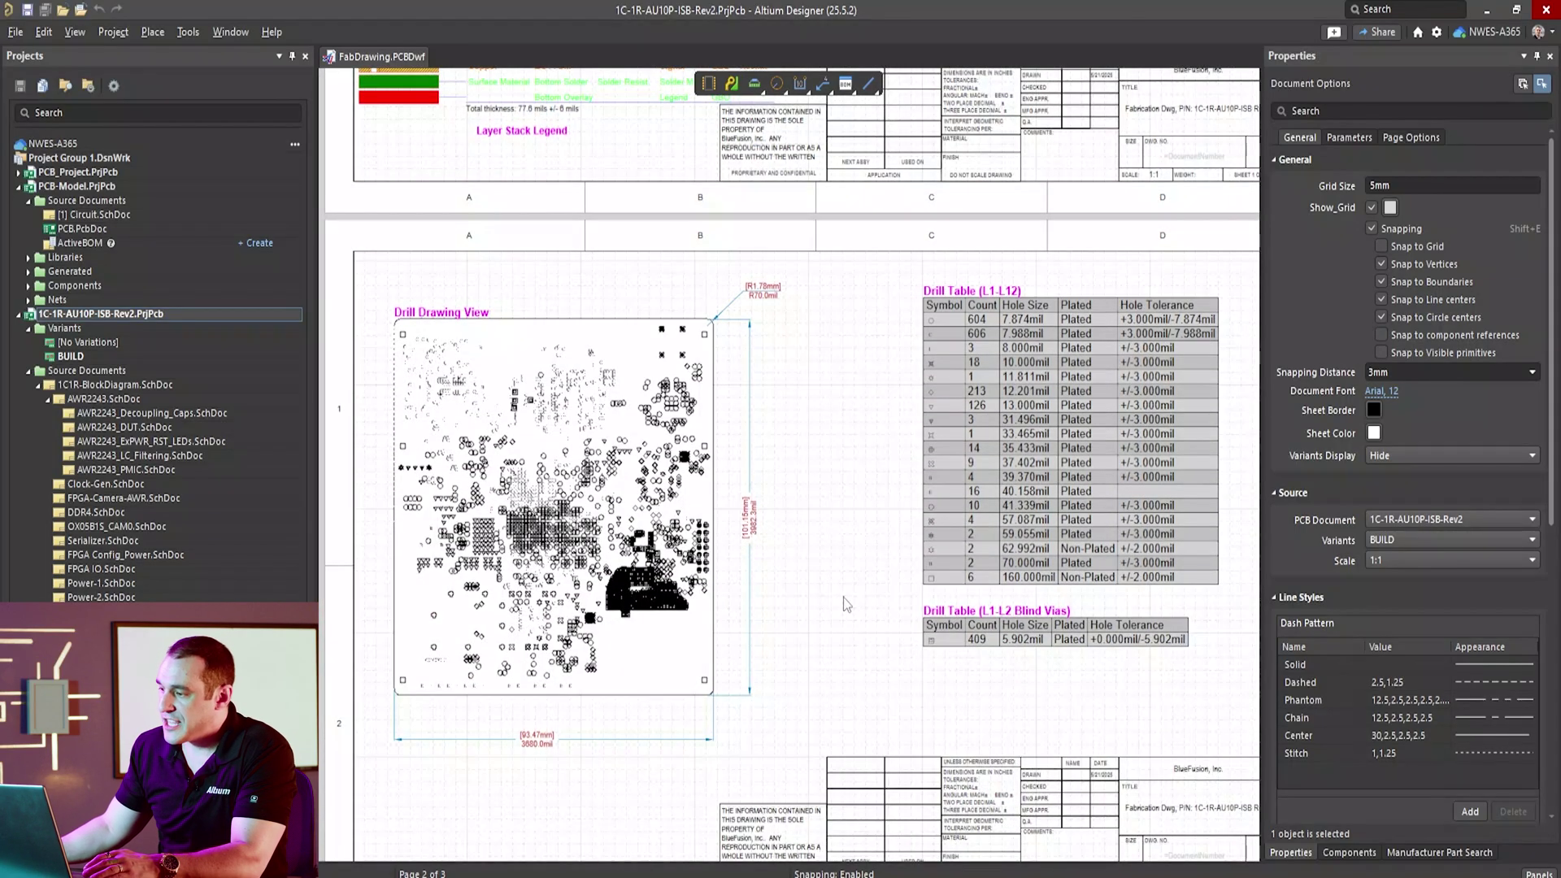
pyautogui.rightClick(843, 597)
pyautogui.press('Escape')
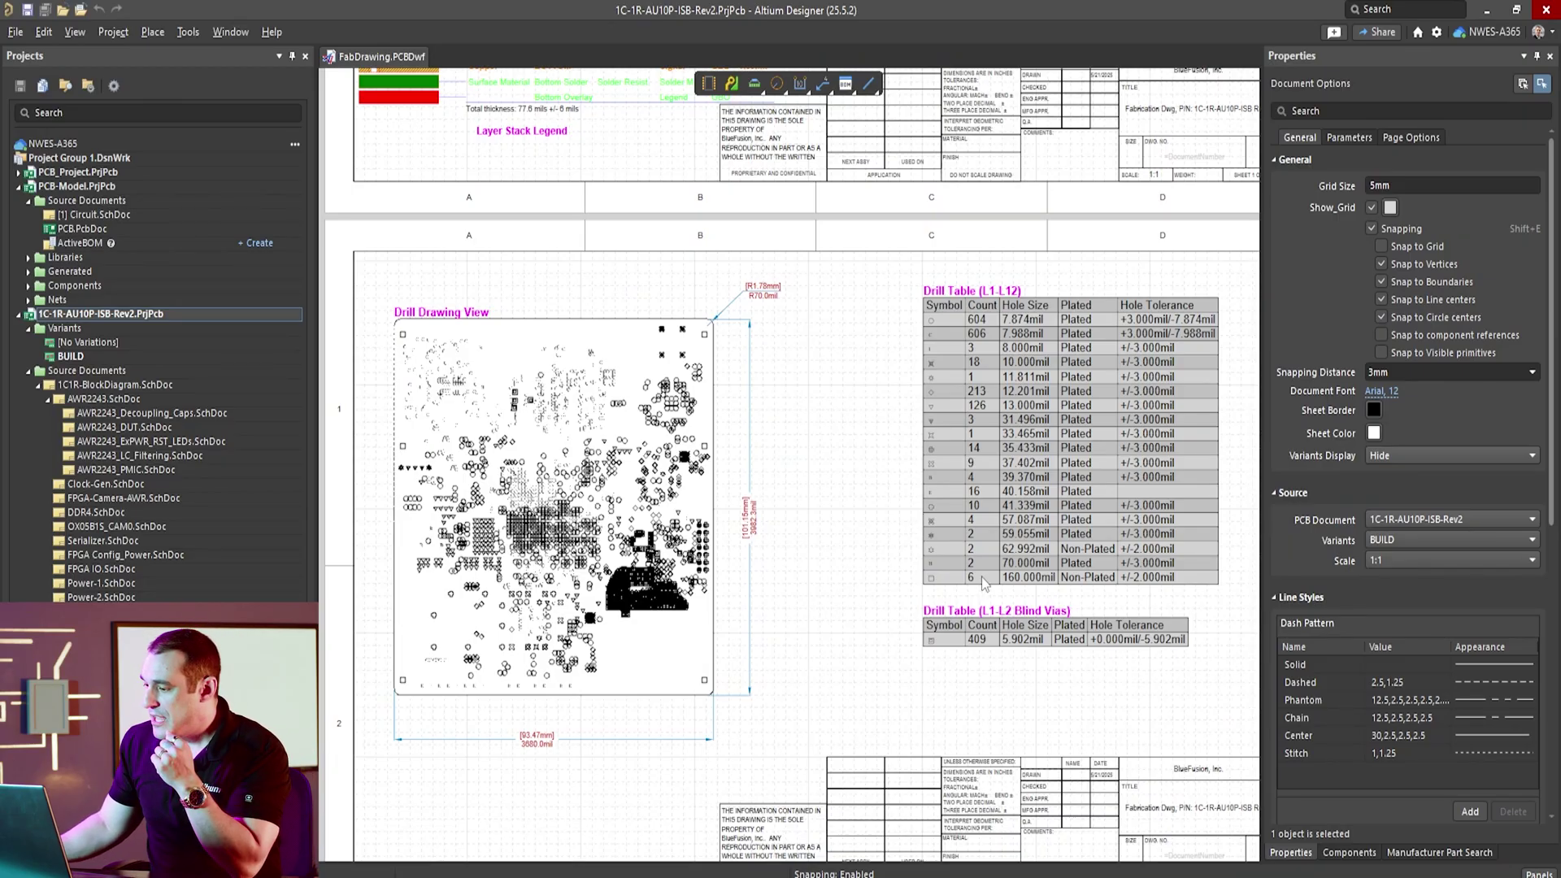
pyautogui.scroll(-2, 982, 577)
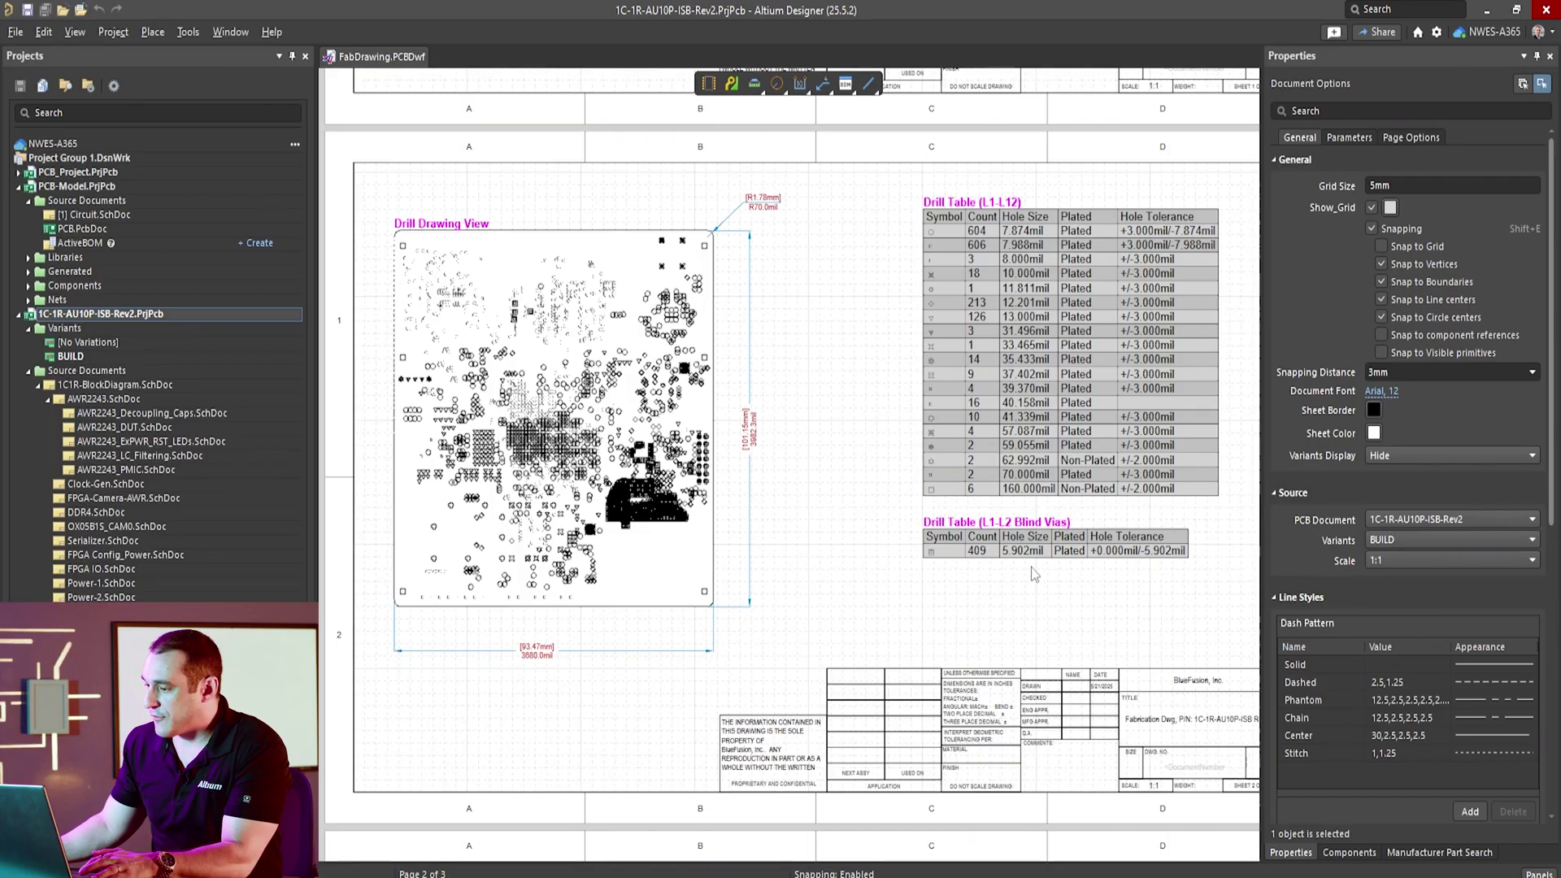
pyautogui.keyDown('ctrl'); pyautogui.scroll(3, 1031, 567); pyautogui.keyUp('ctrl')
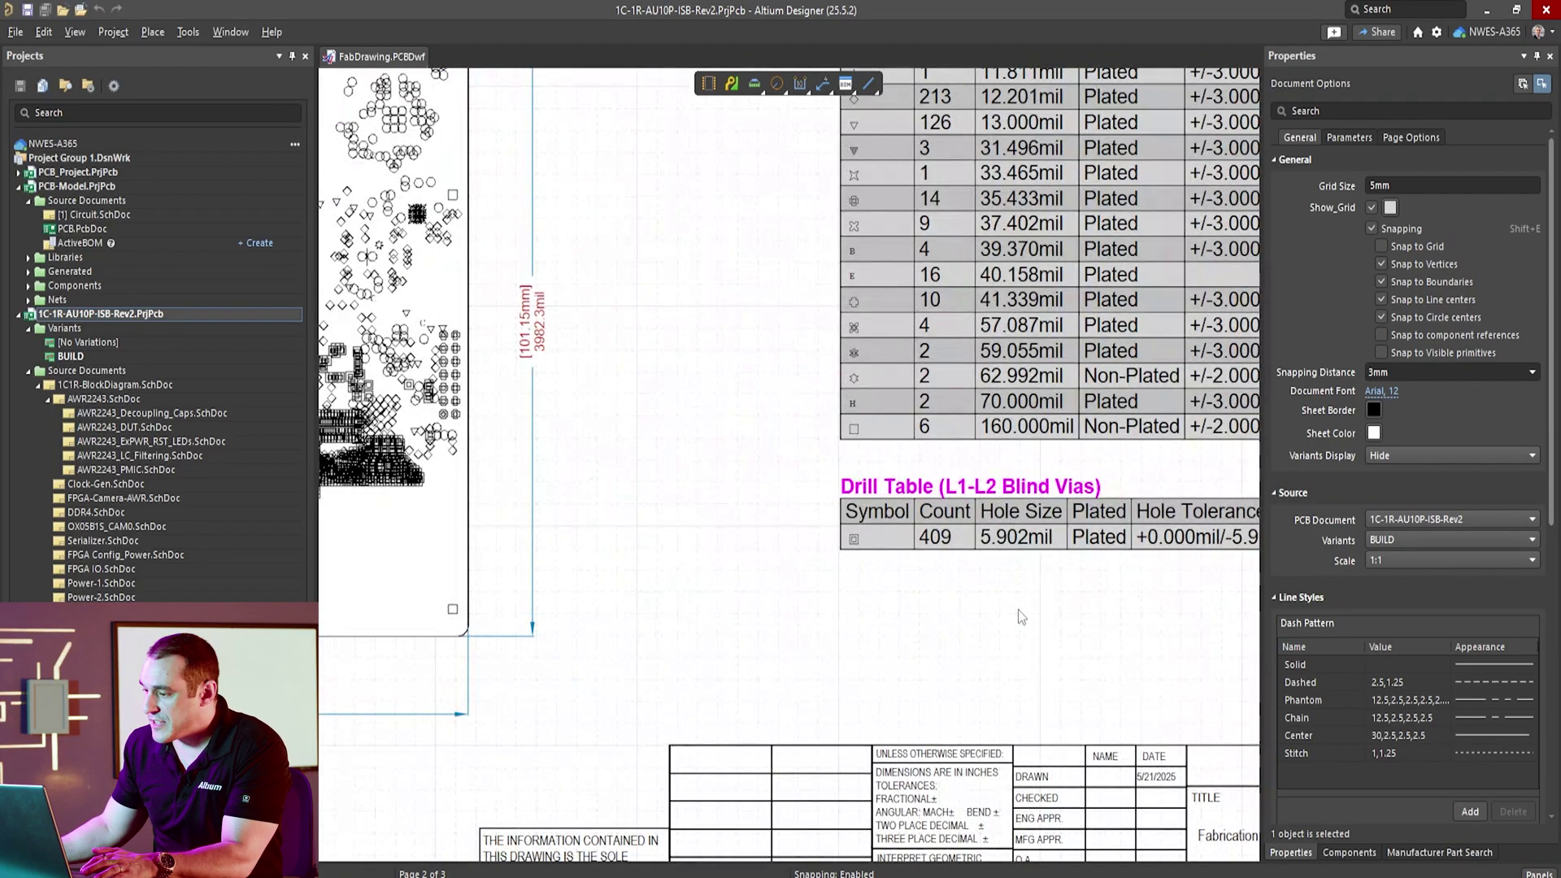
pyautogui.moveTo(934, 641); pyautogui.dragTo(743, 658, button='right')
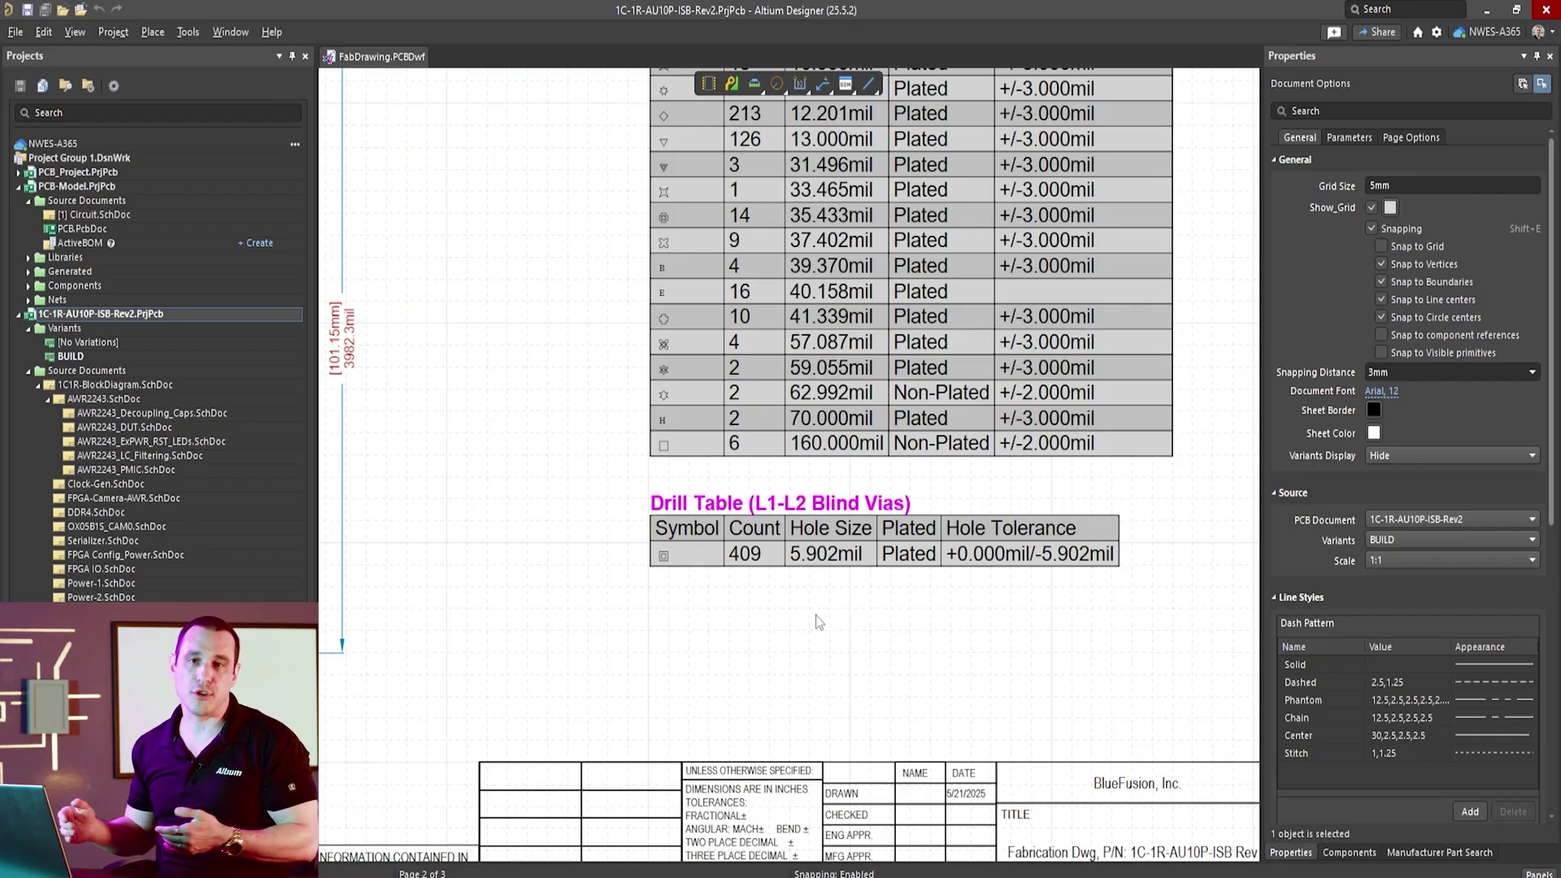
pyautogui.scroll(5, 1051, 745)
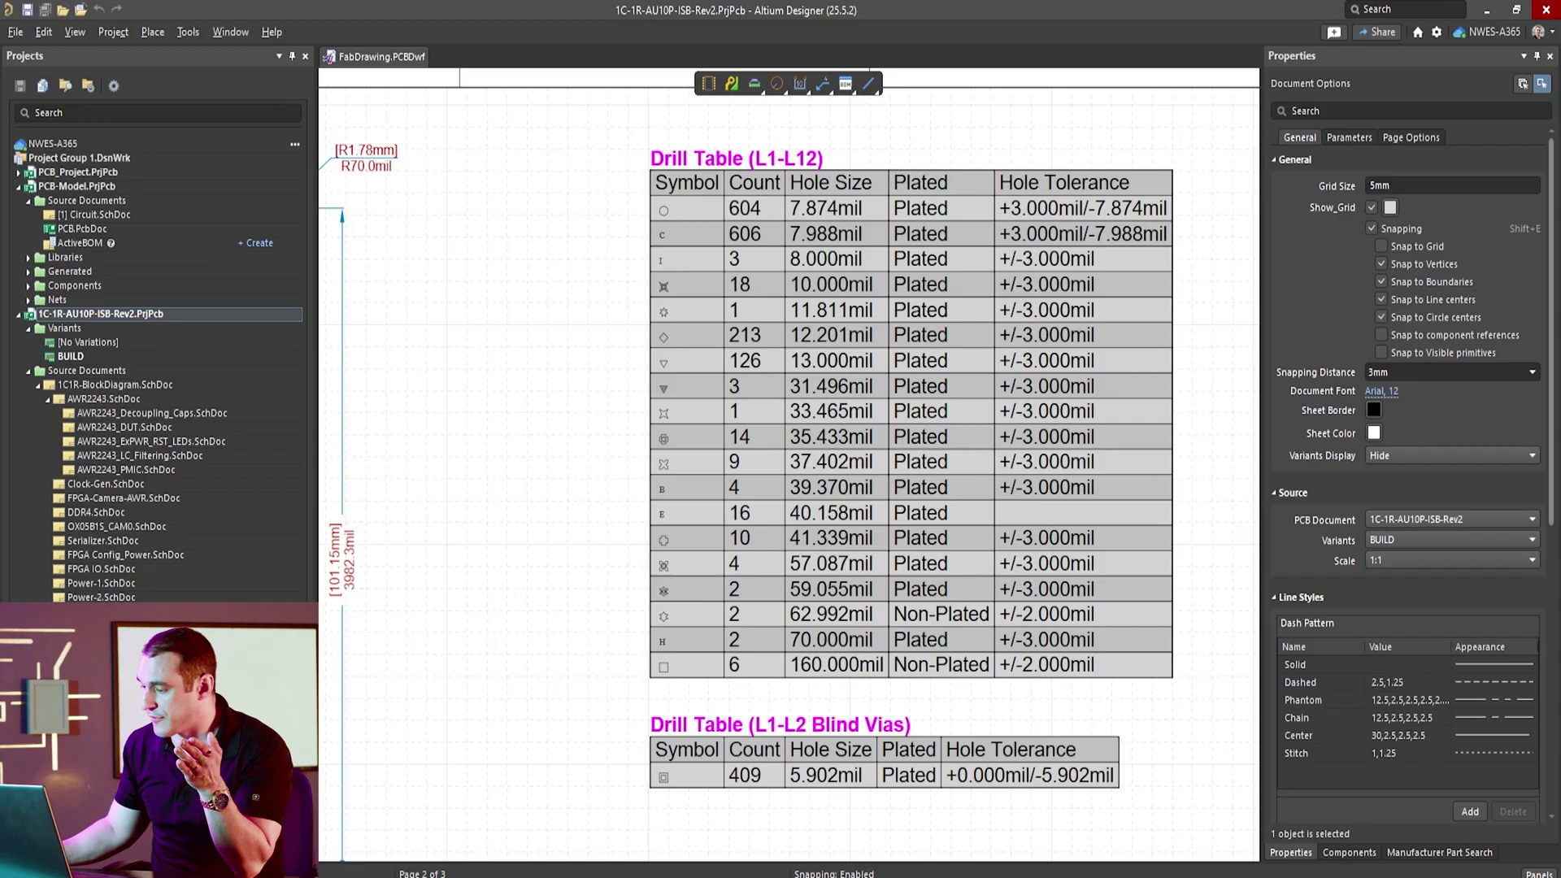
# Switch to Notepad and compare the tool sizes in PRJ_NumberPCB_Rev-Plated.TXT with the fabrication drawing's drill table.
pyautogui.hotkey('alt', 'Tab')
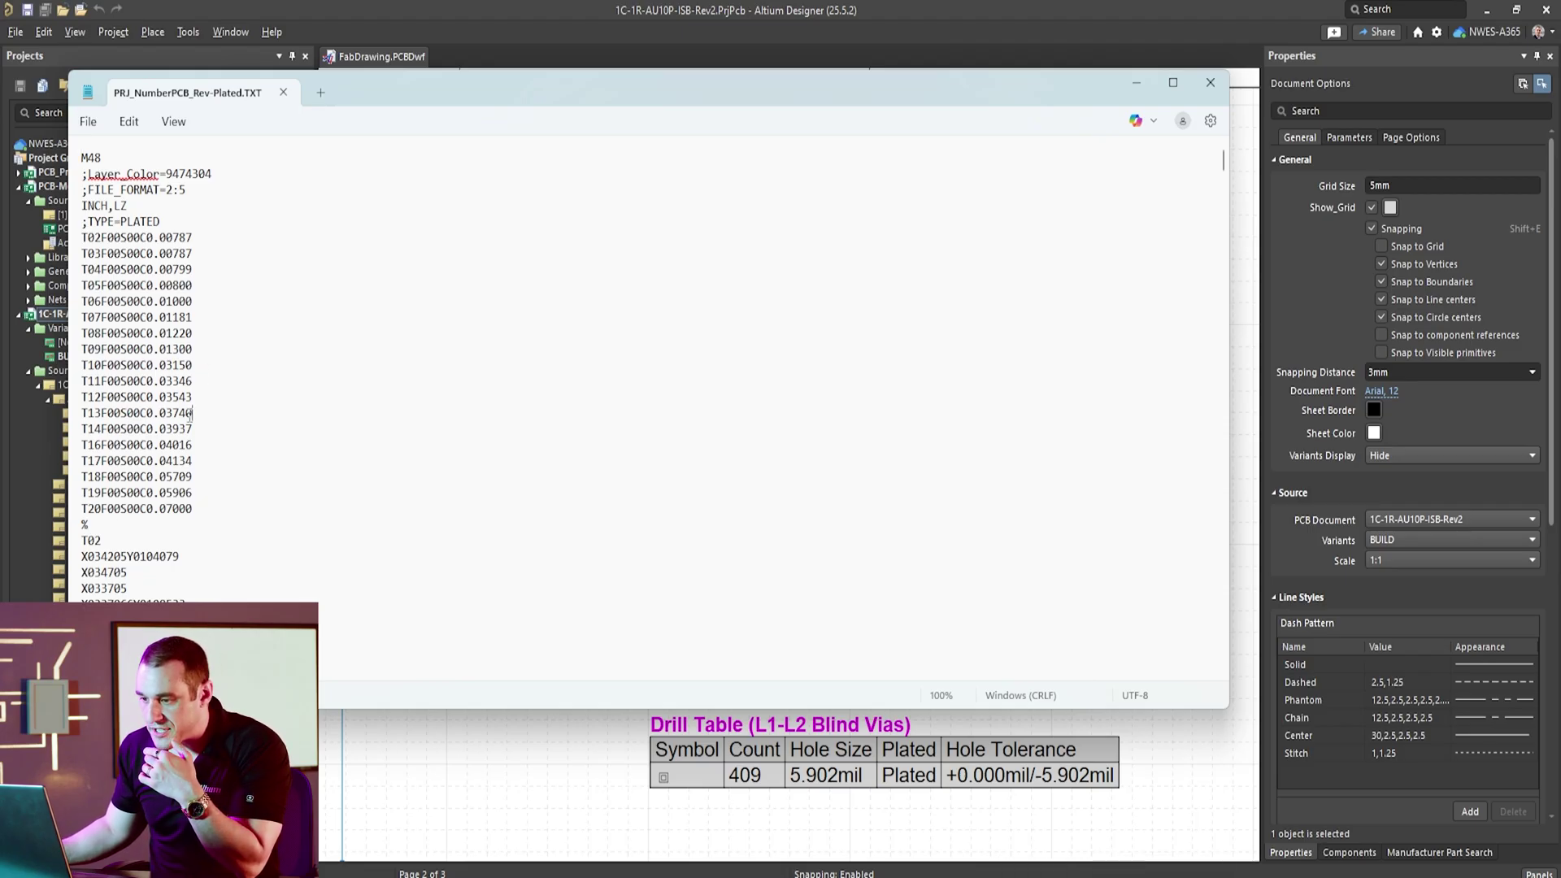
pyautogui.click(486, 758)
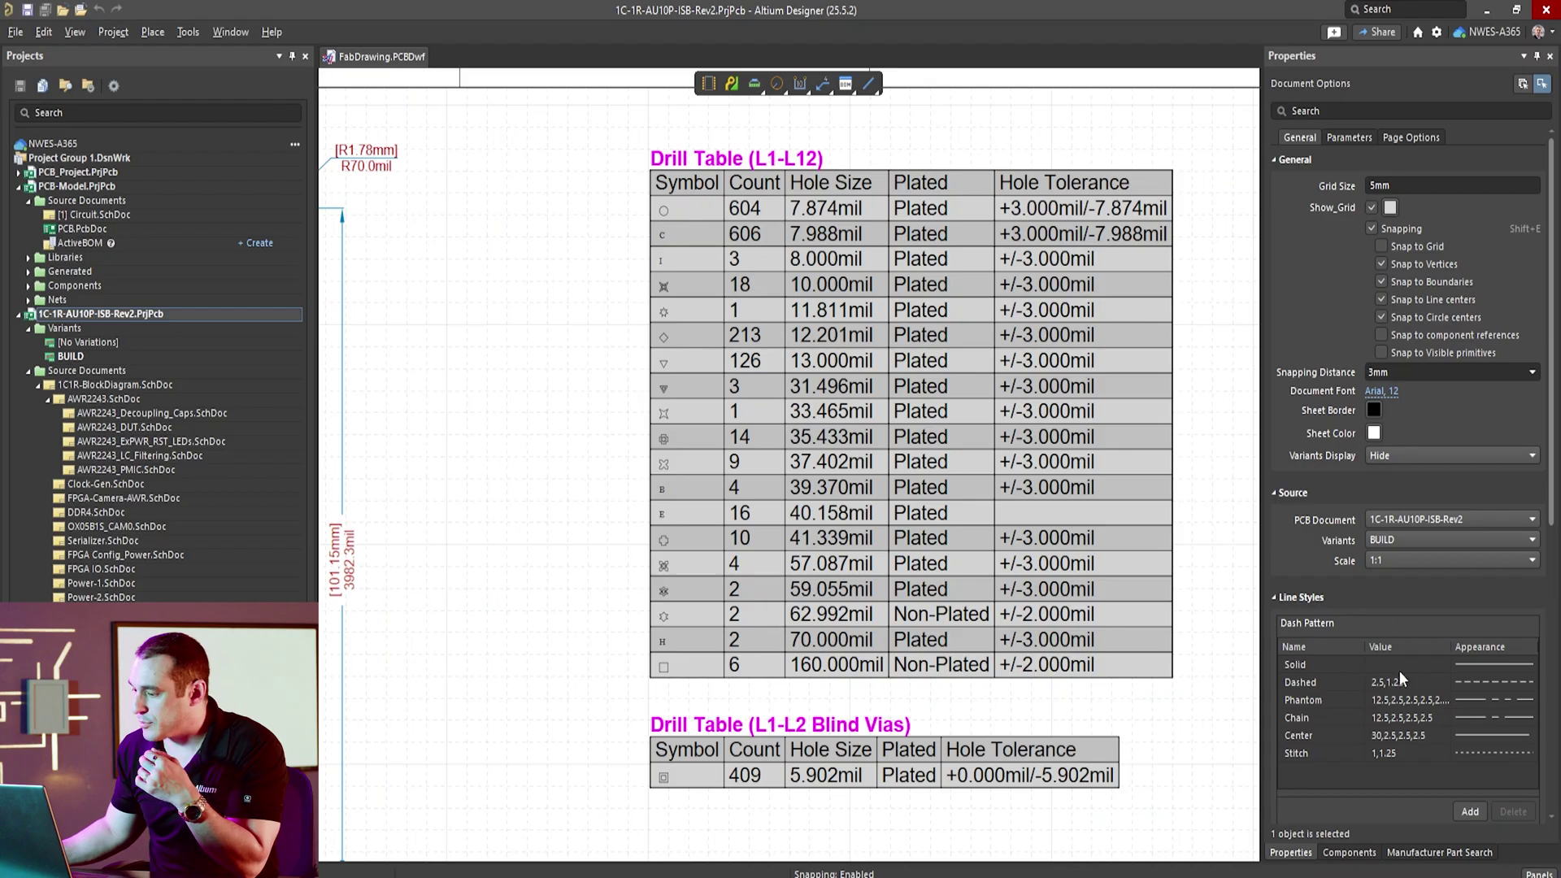
pyautogui.hotkey('alt', 'Tab')
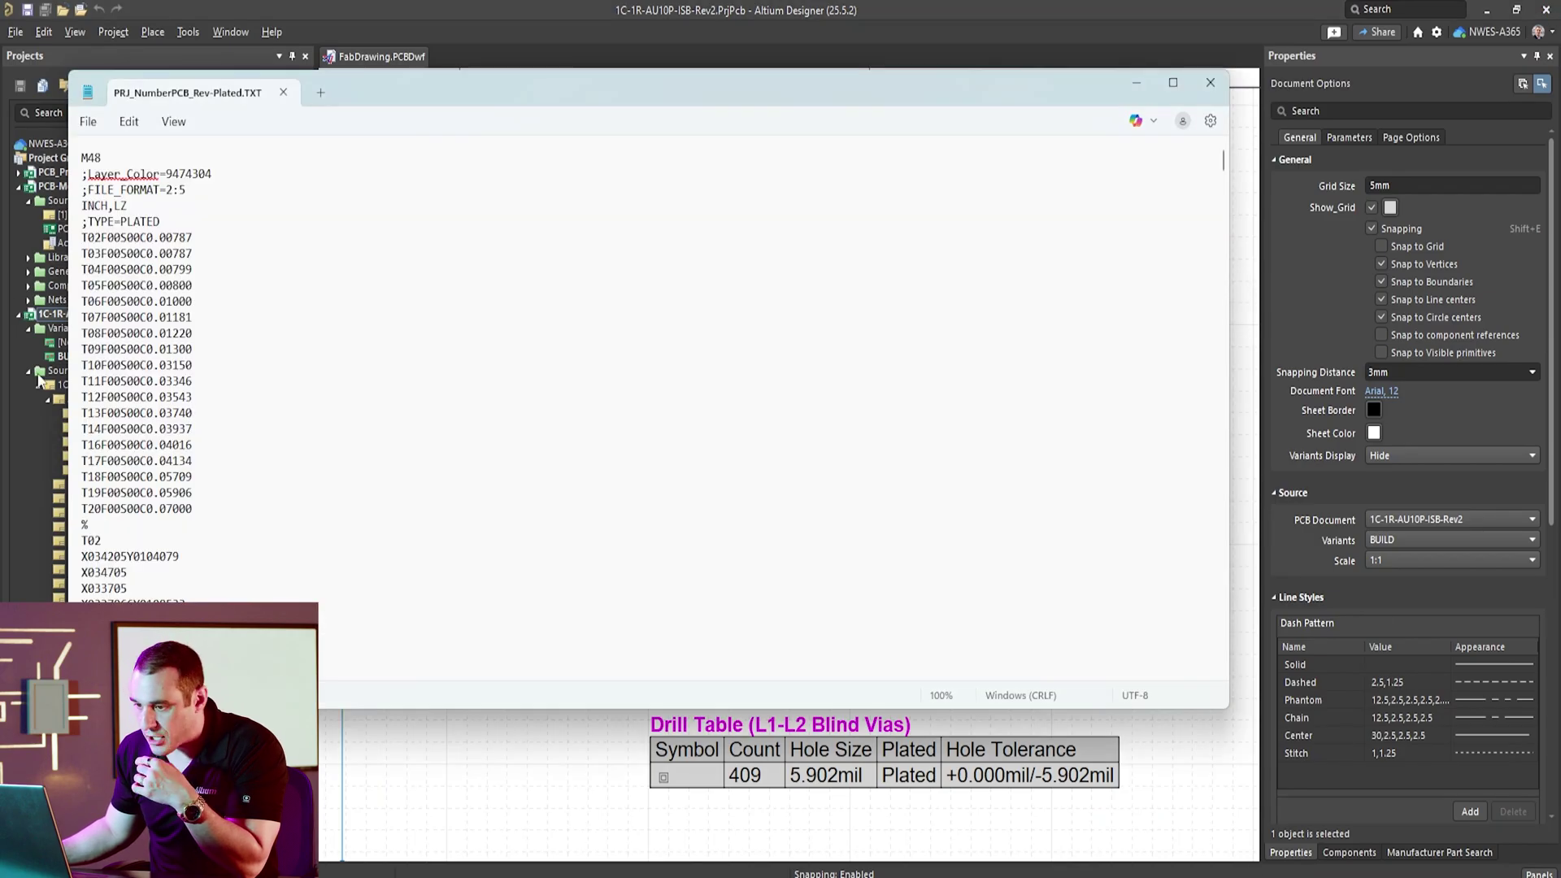
pyautogui.doubleClick(92, 414)
pyautogui.click(242, 397)
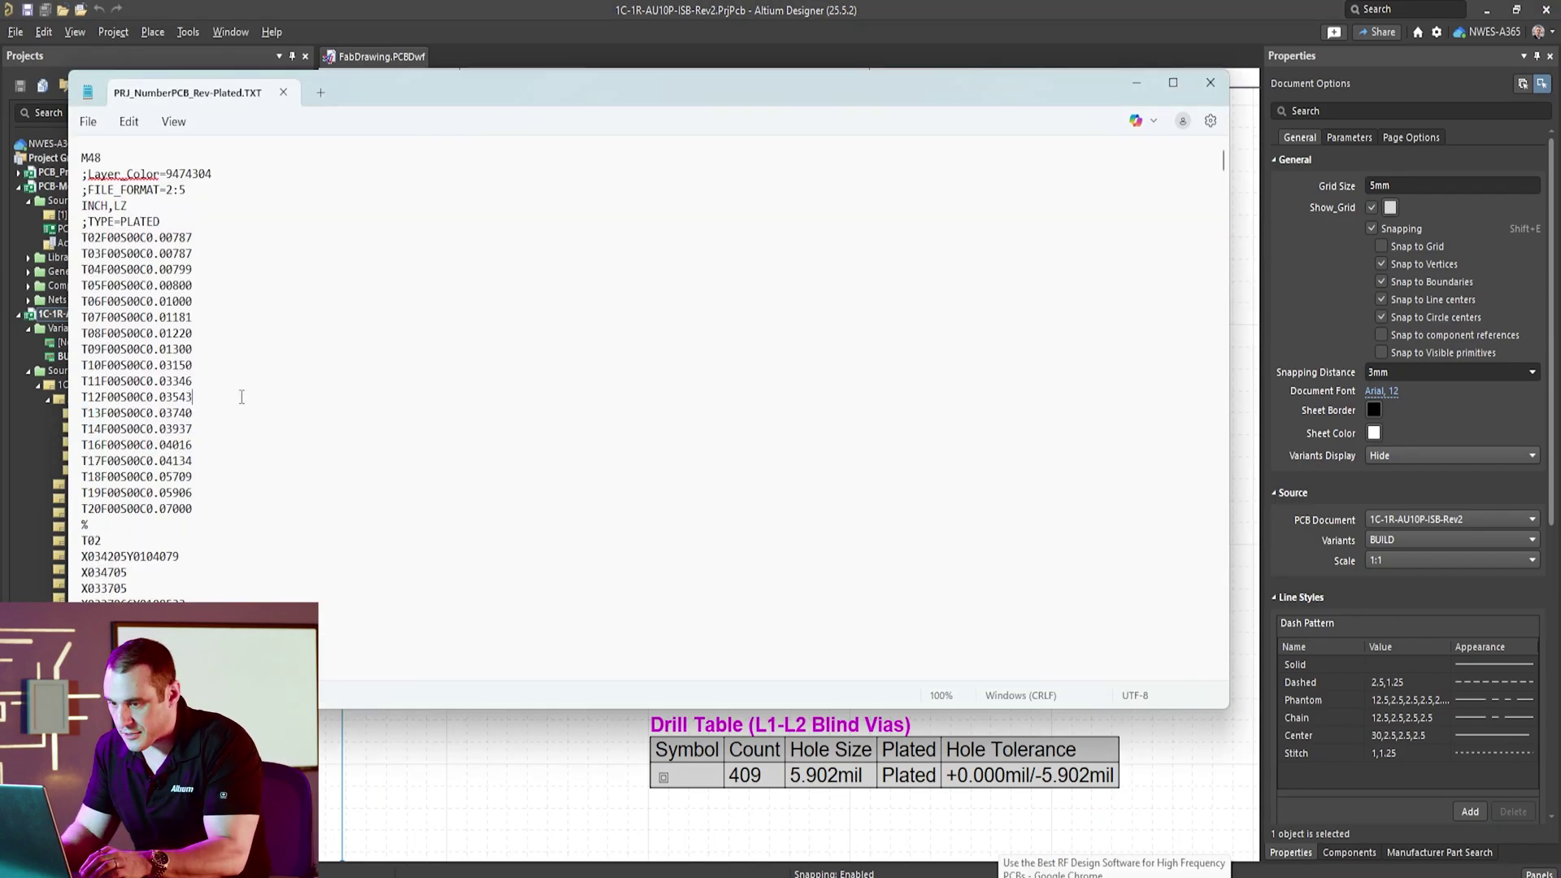
# Search the plated drill file for T13 and inspect the hole coordinates listed under that tool.
pyautogui.hotkey('ctrl', 'f')
pyautogui.write('T13')
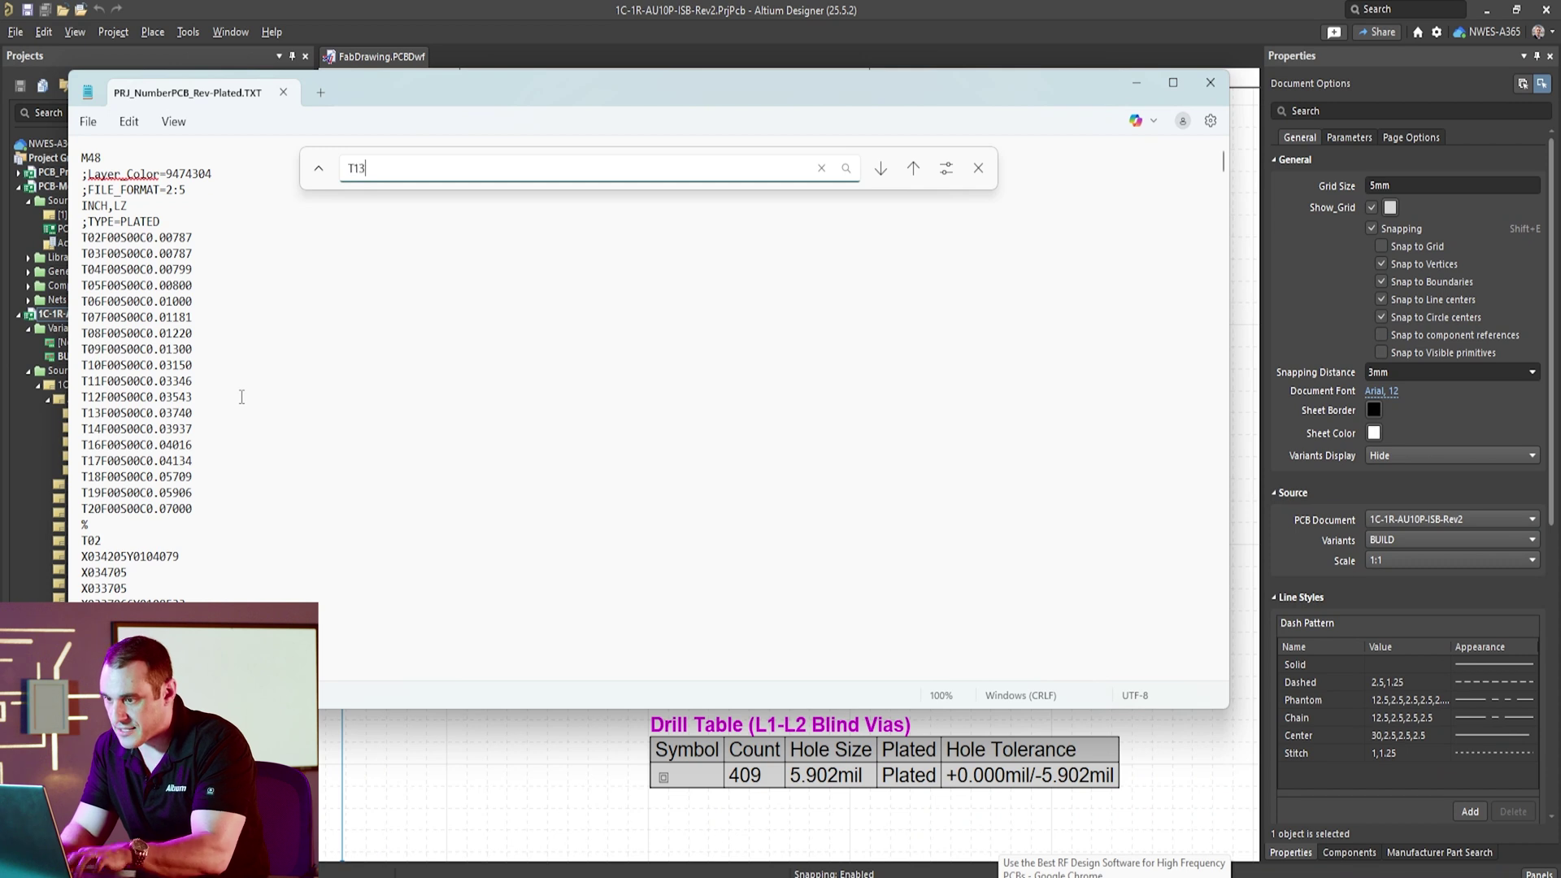
pyautogui.press('Return')
pyautogui.press('Return')
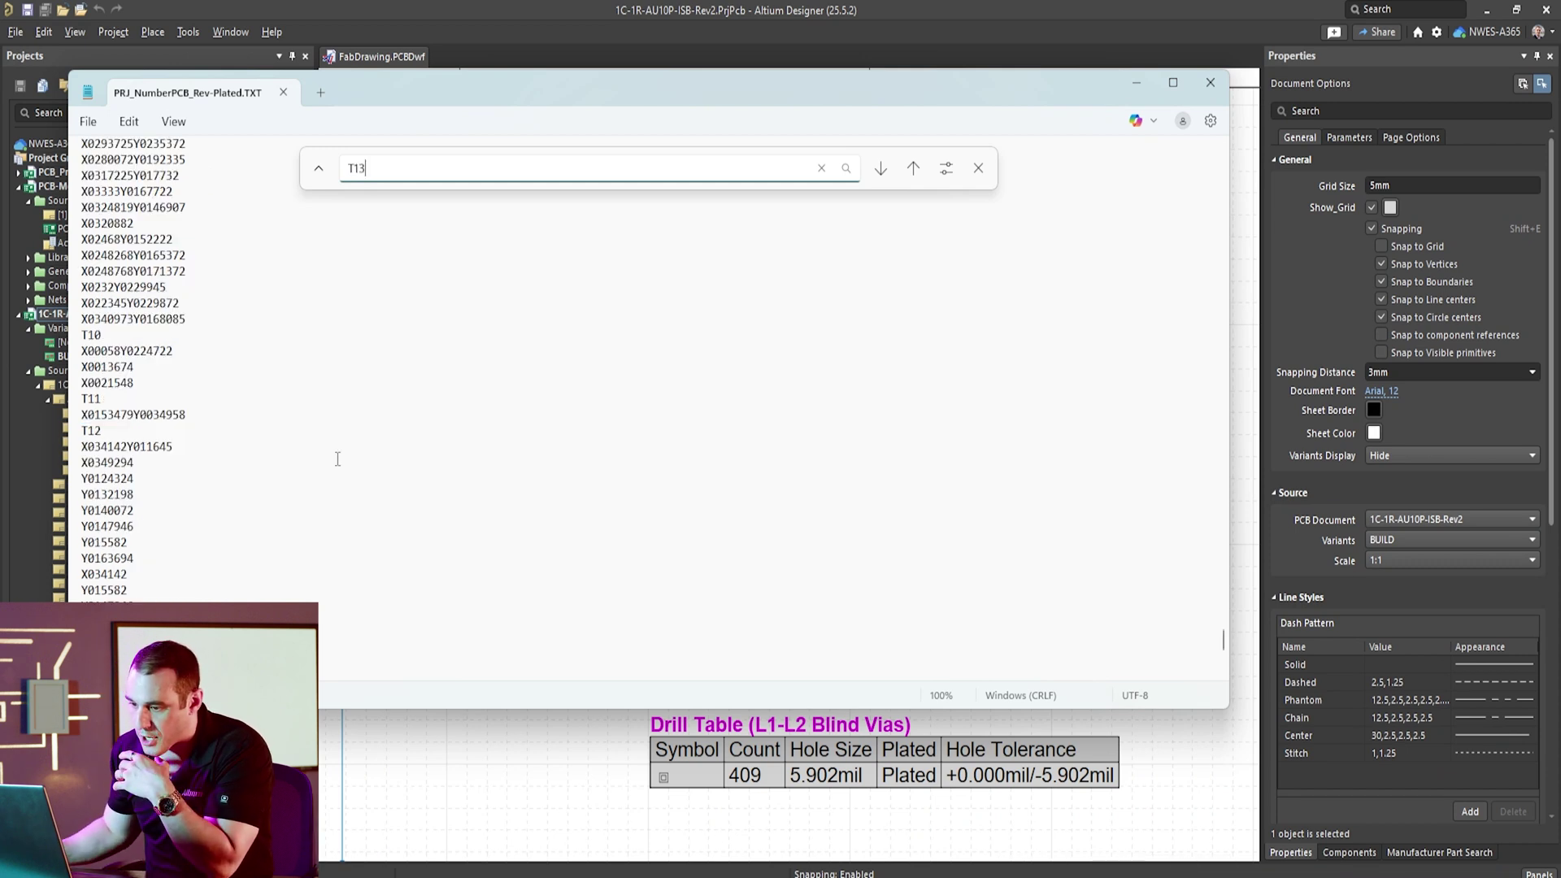
pyautogui.scroll(-4, 649, 375)
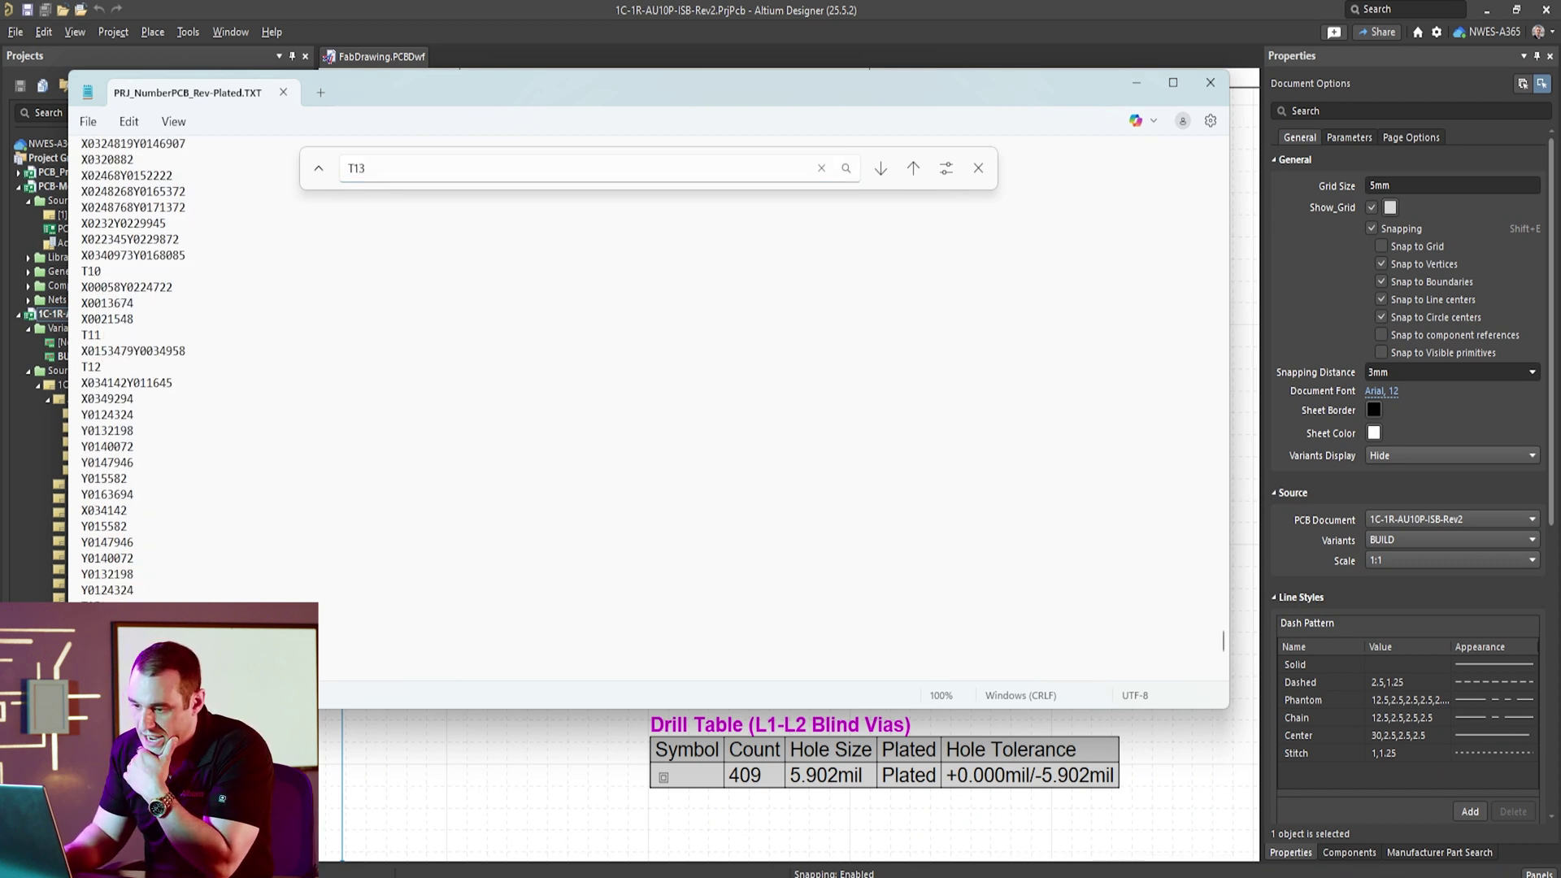
pyautogui.scroll(-1, 650, 375)
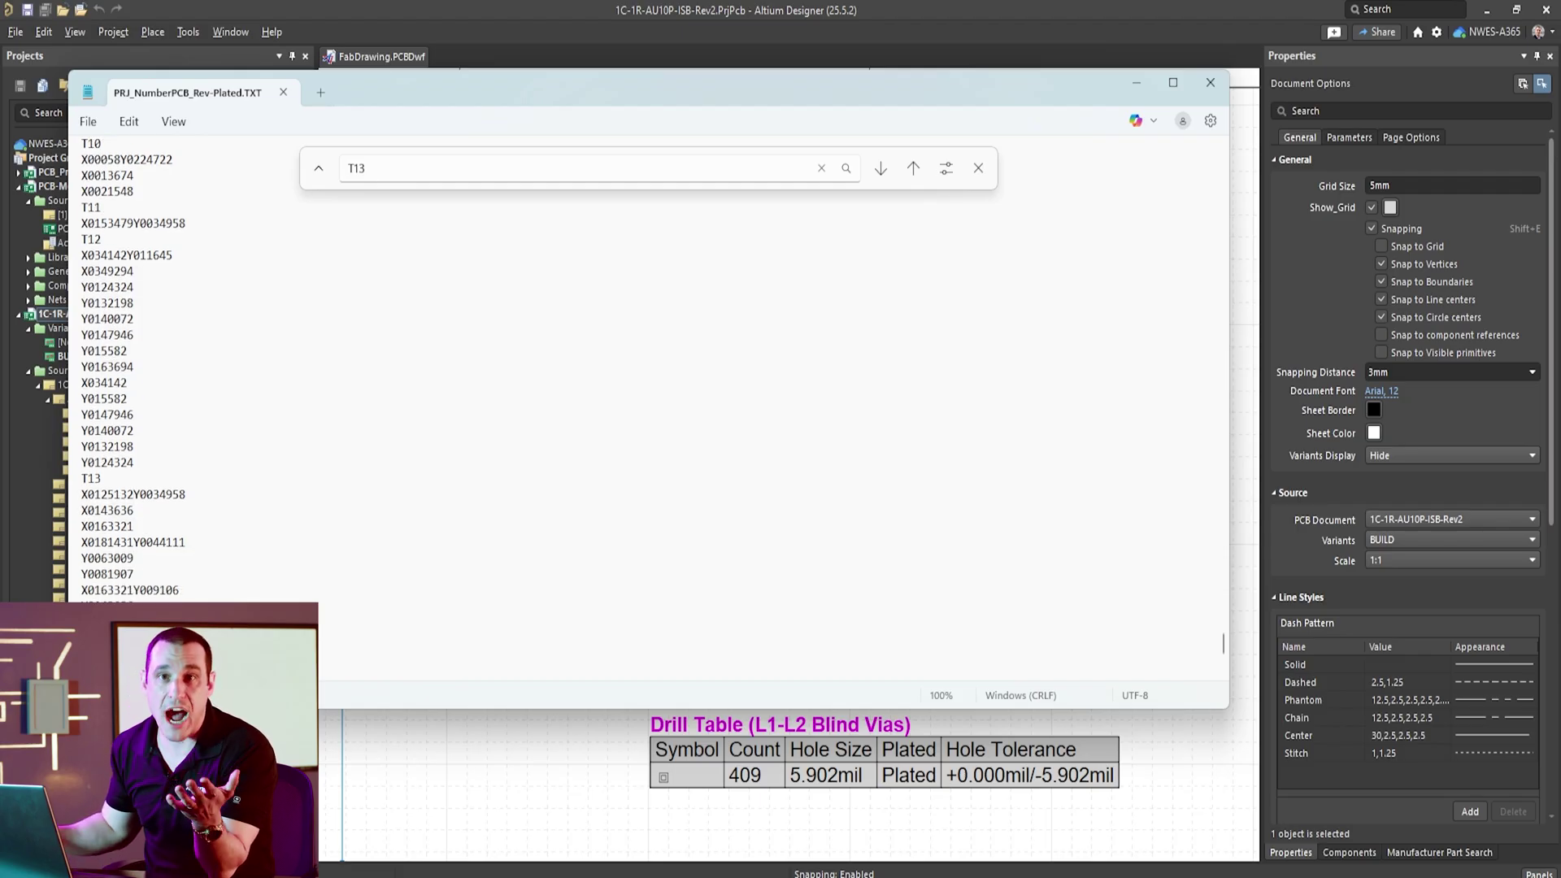
# Switch back to Altium Designer, show Merz-Proto1-RevX1.PcbDoc, and set its Drill Drawing layer colour to white.
pyautogui.click(703, 10)
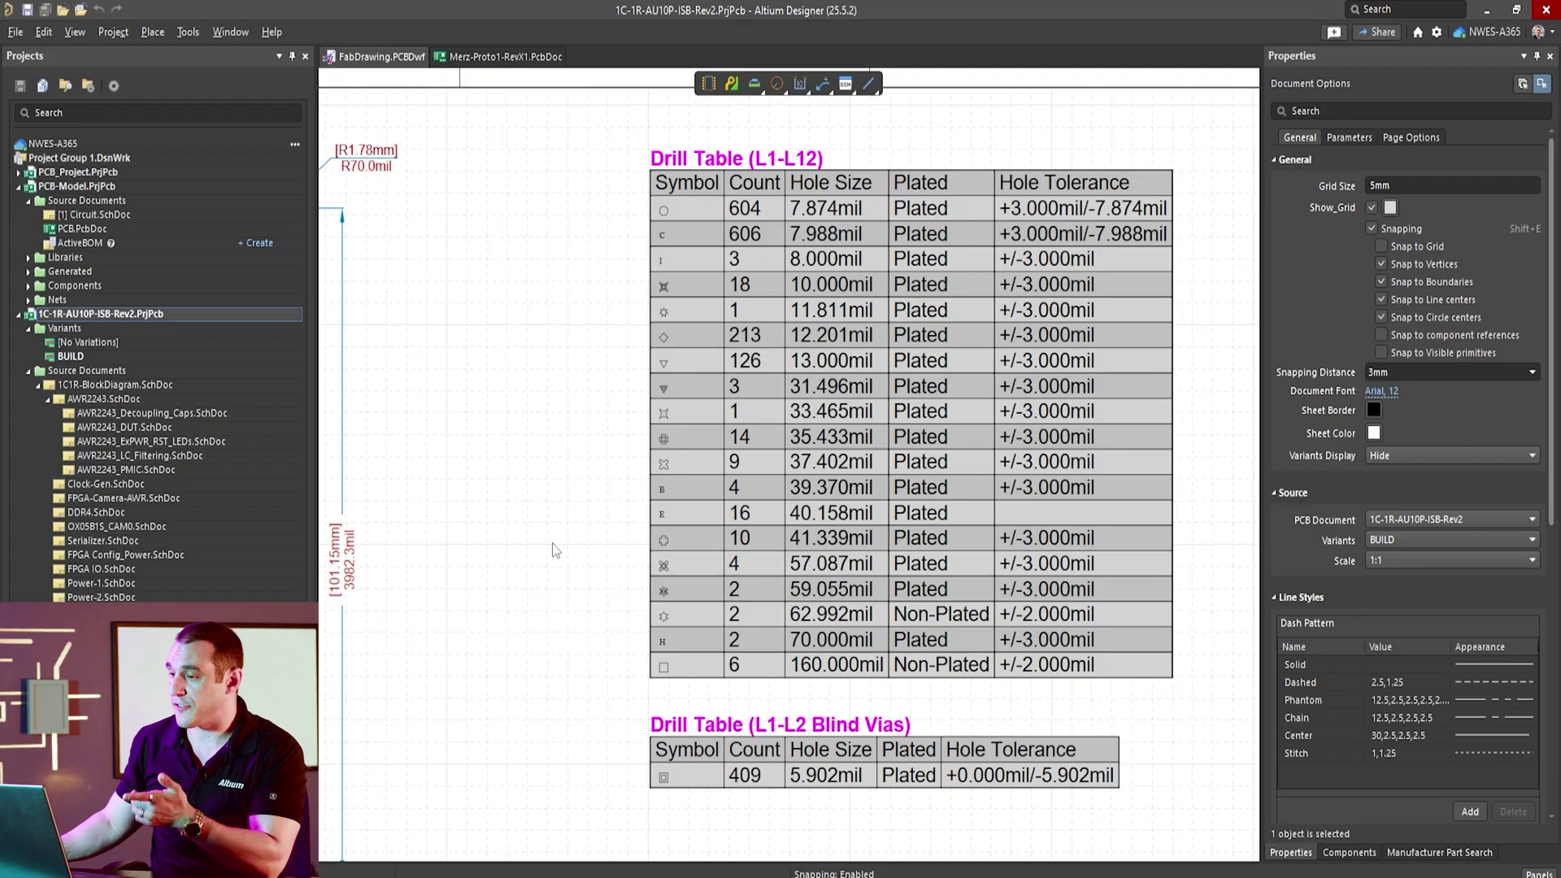
pyautogui.click(480, 57)
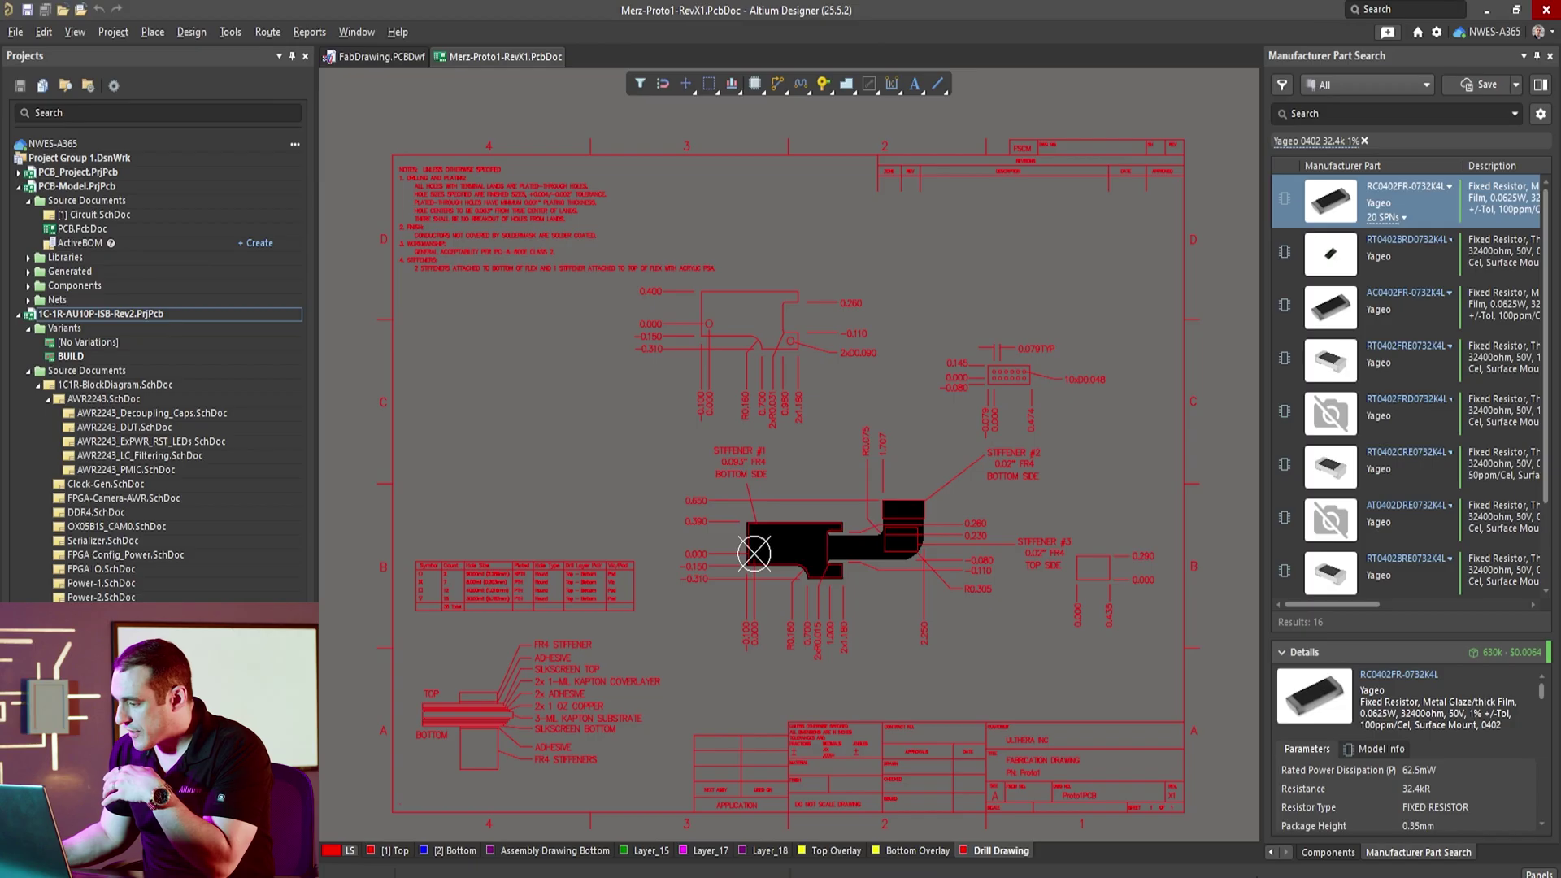
pyautogui.click(1271, 853)
pyautogui.click(1395, 852)
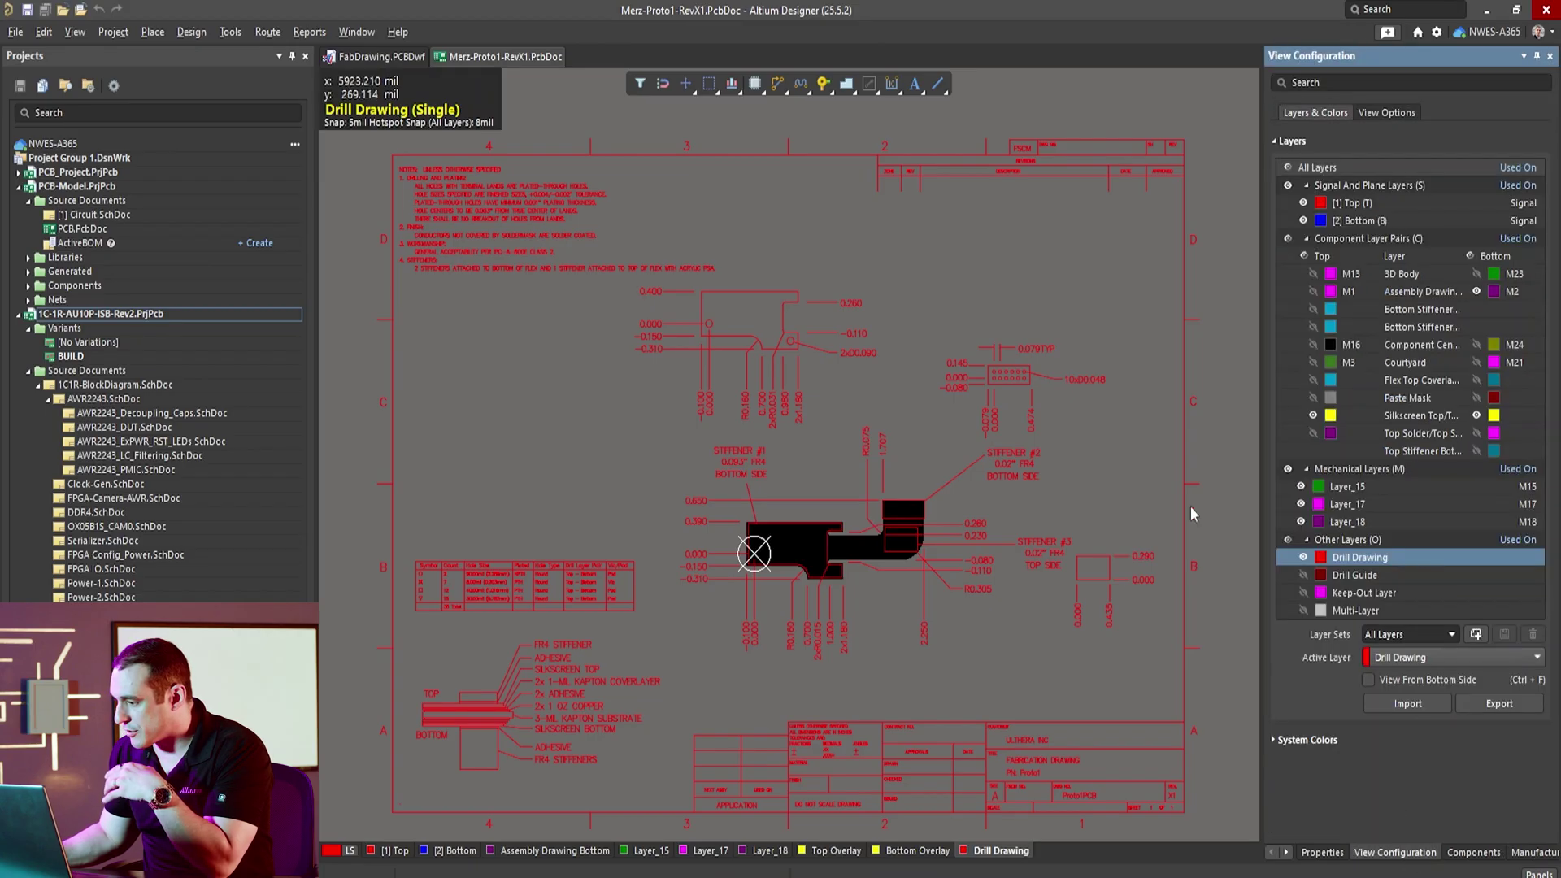
pyautogui.click(1321, 557)
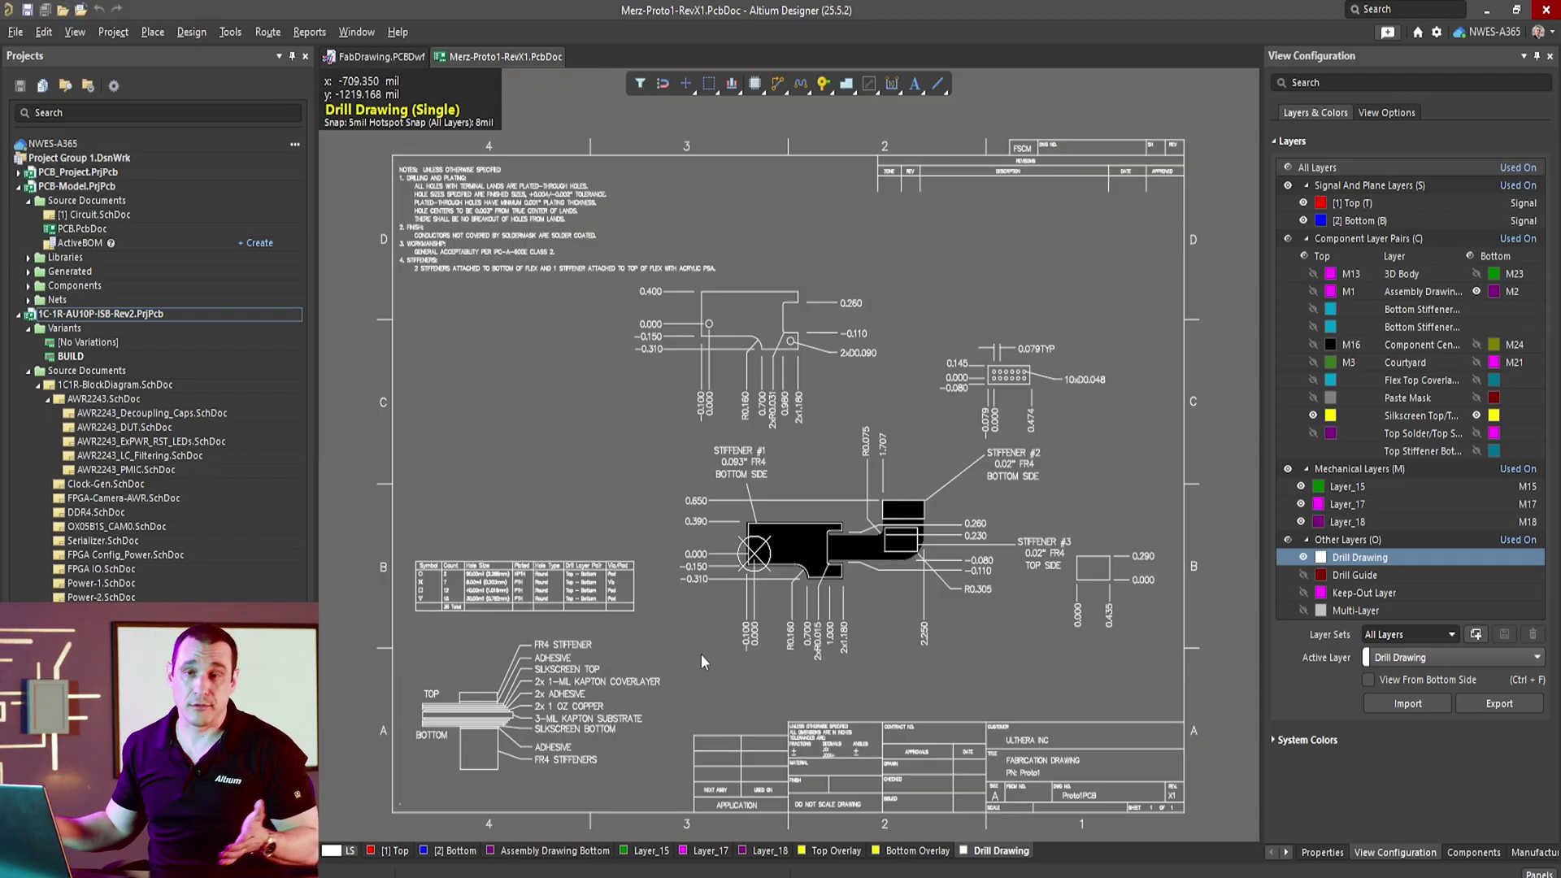
# Open the Gerber X2 output setup, include the Top - Bottom drill drawing in the plot, and move the dialog clear of the drawing.
pyautogui.click(10, 33)
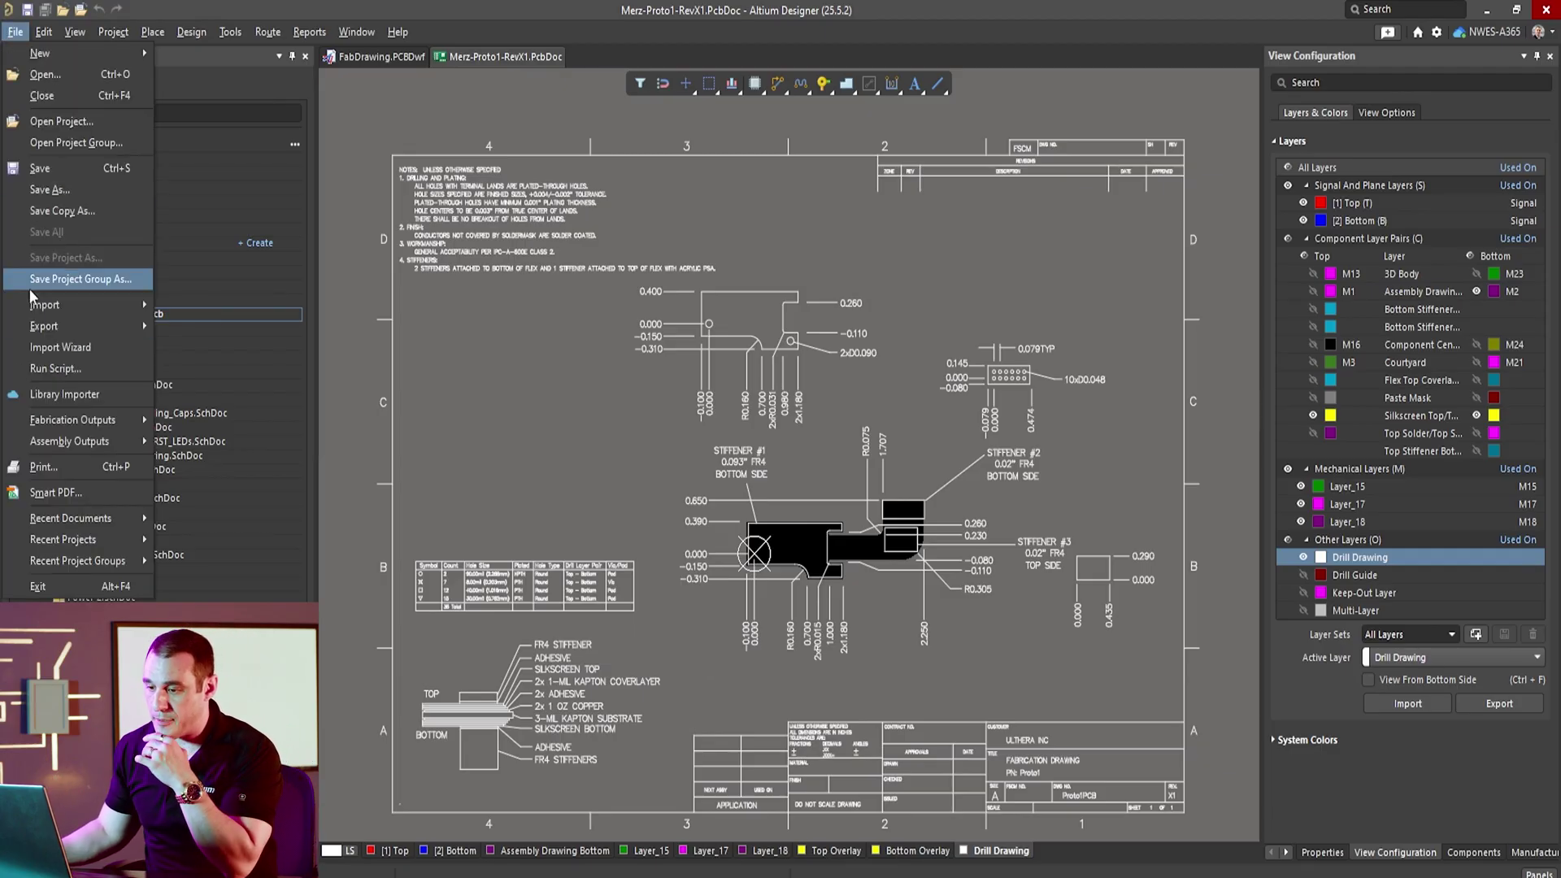
pyautogui.moveTo(77, 429)
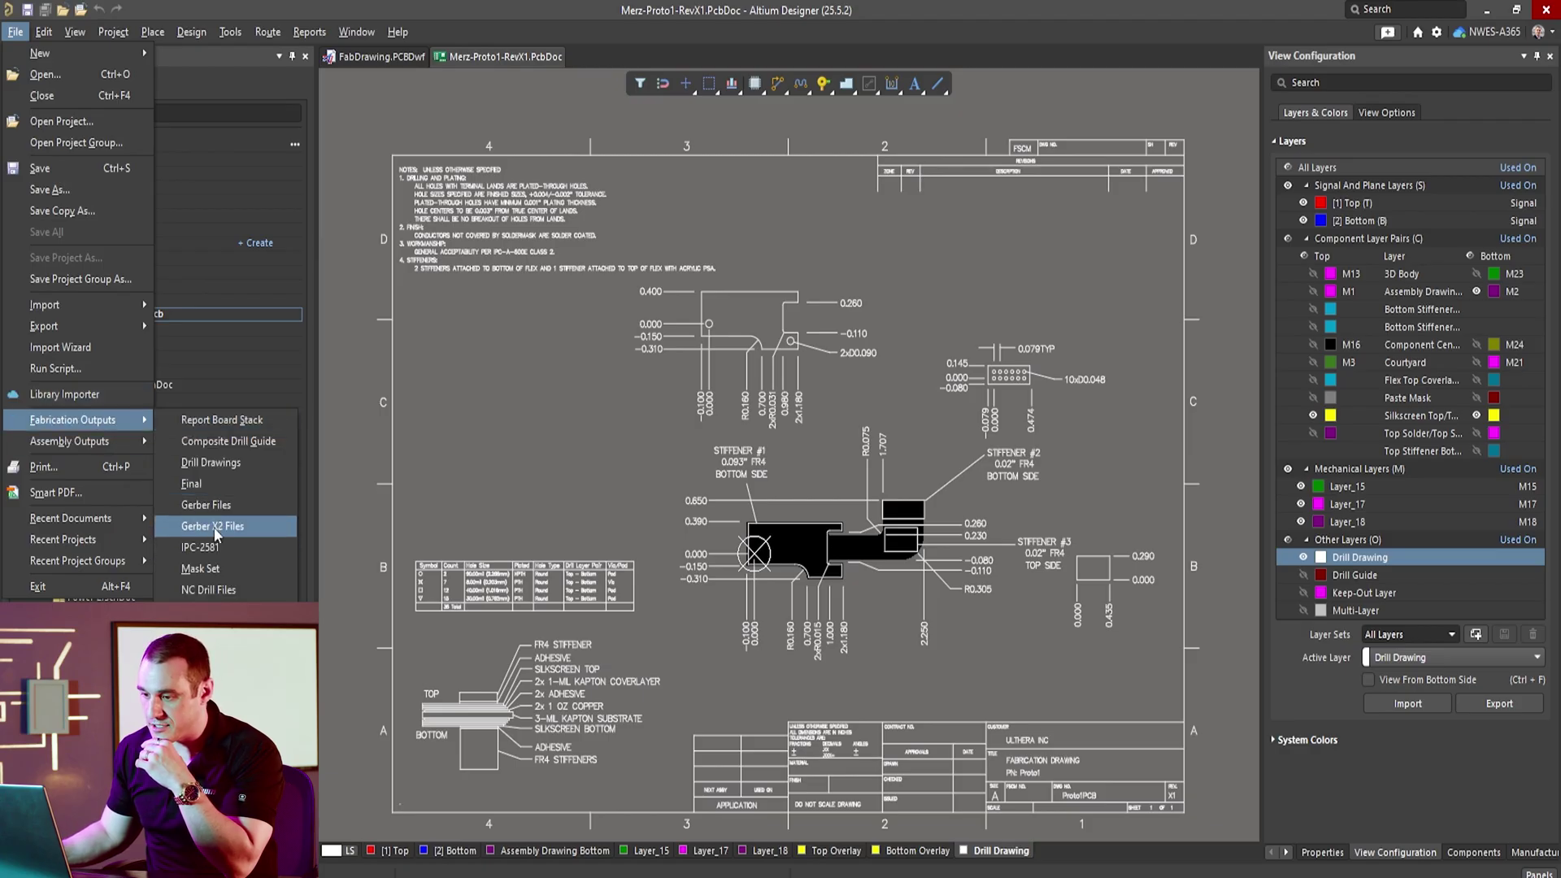
pyautogui.click(218, 527)
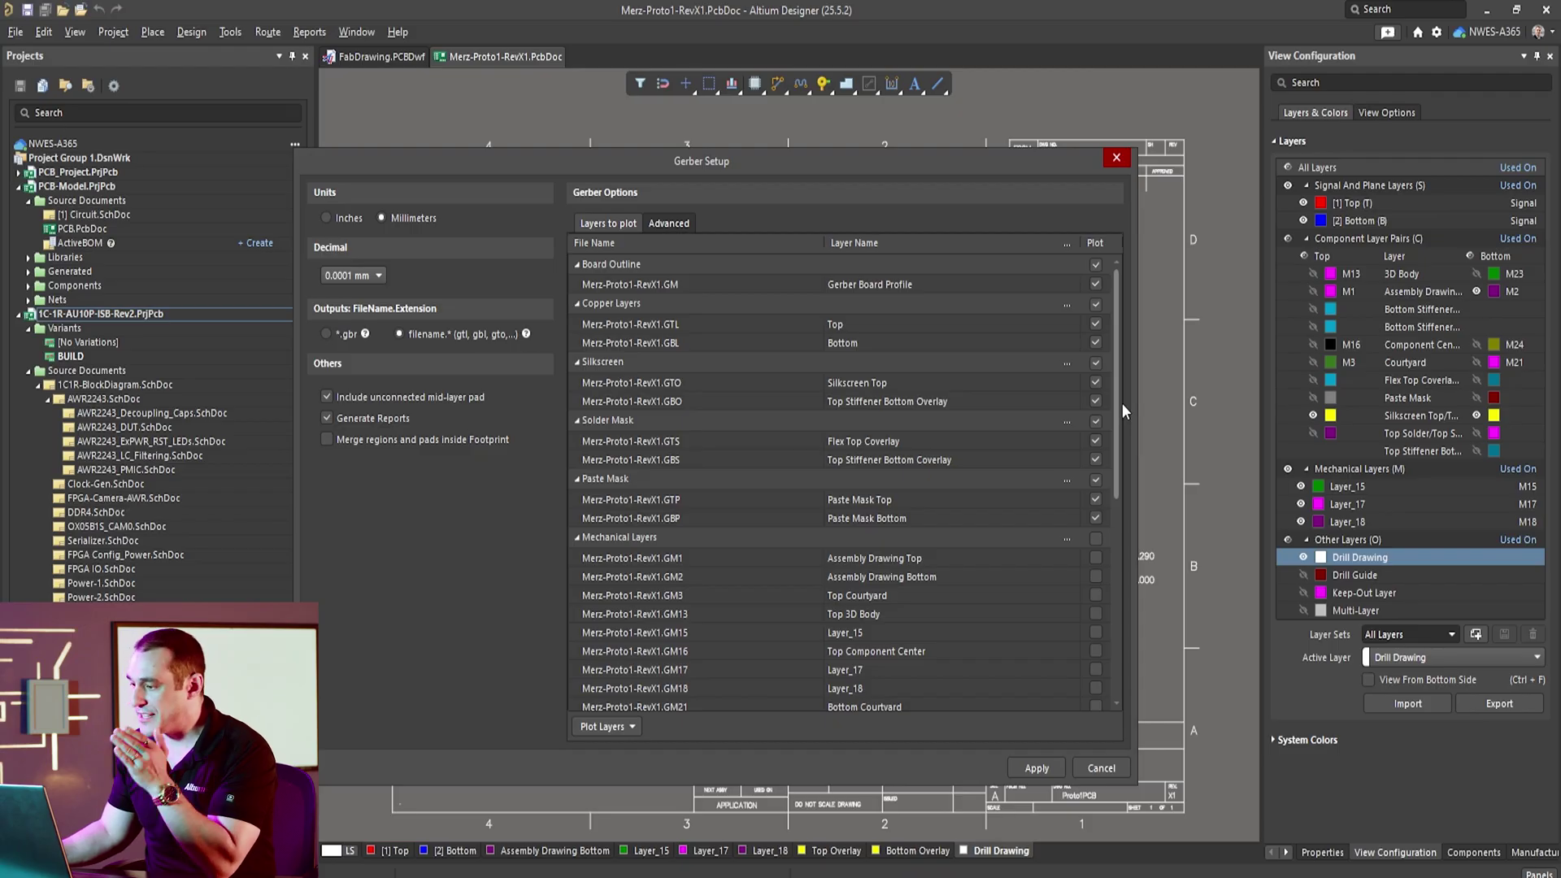
pyautogui.moveTo(1122, 404); pyautogui.dragTo(1131, 633)
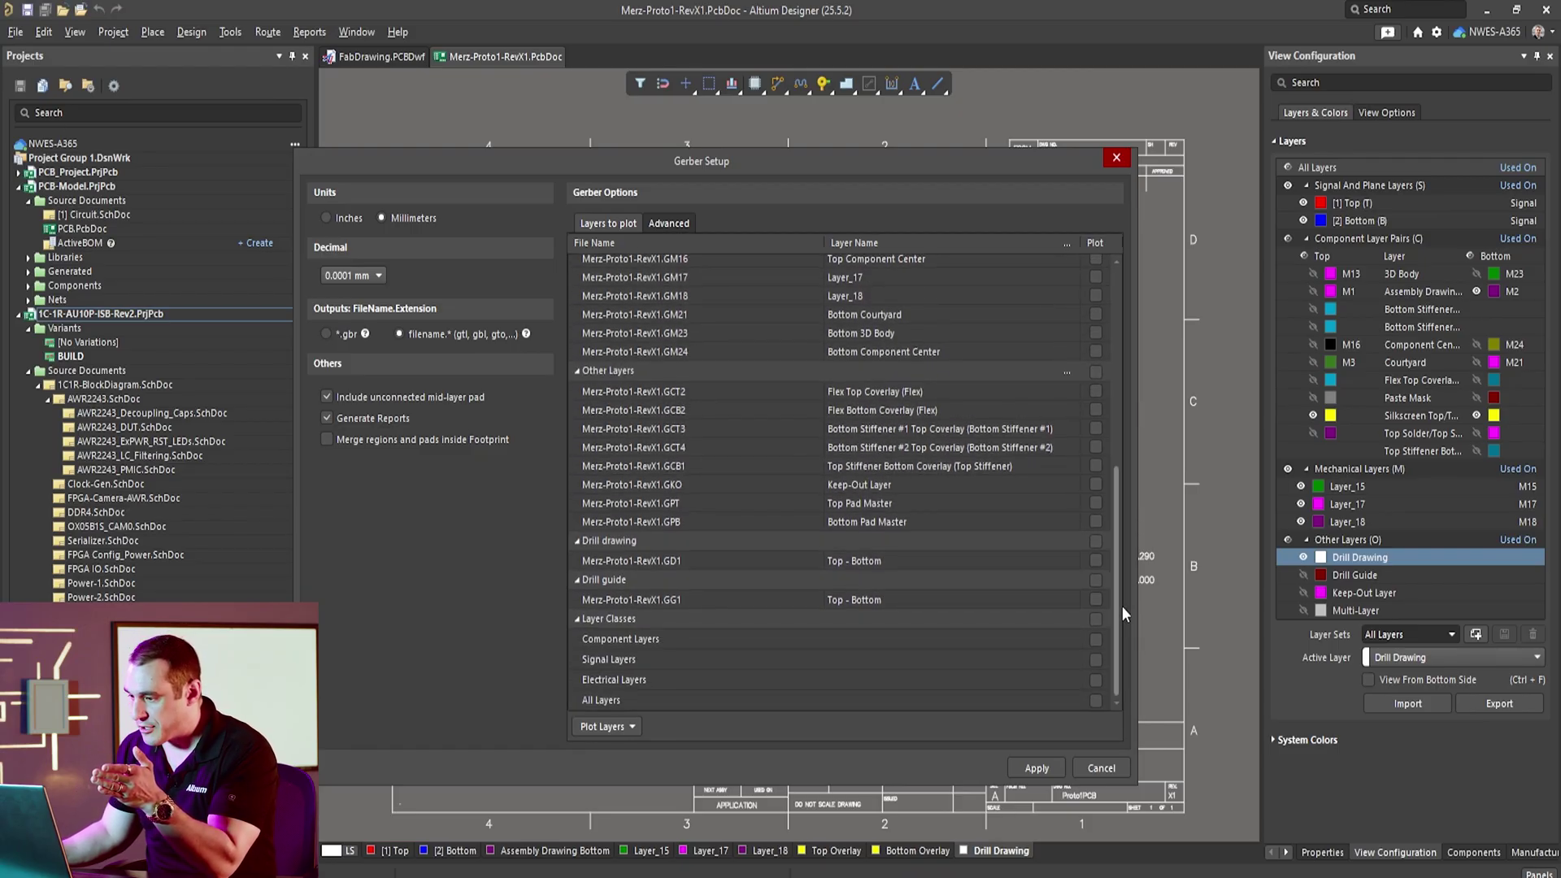
pyautogui.click(1097, 561)
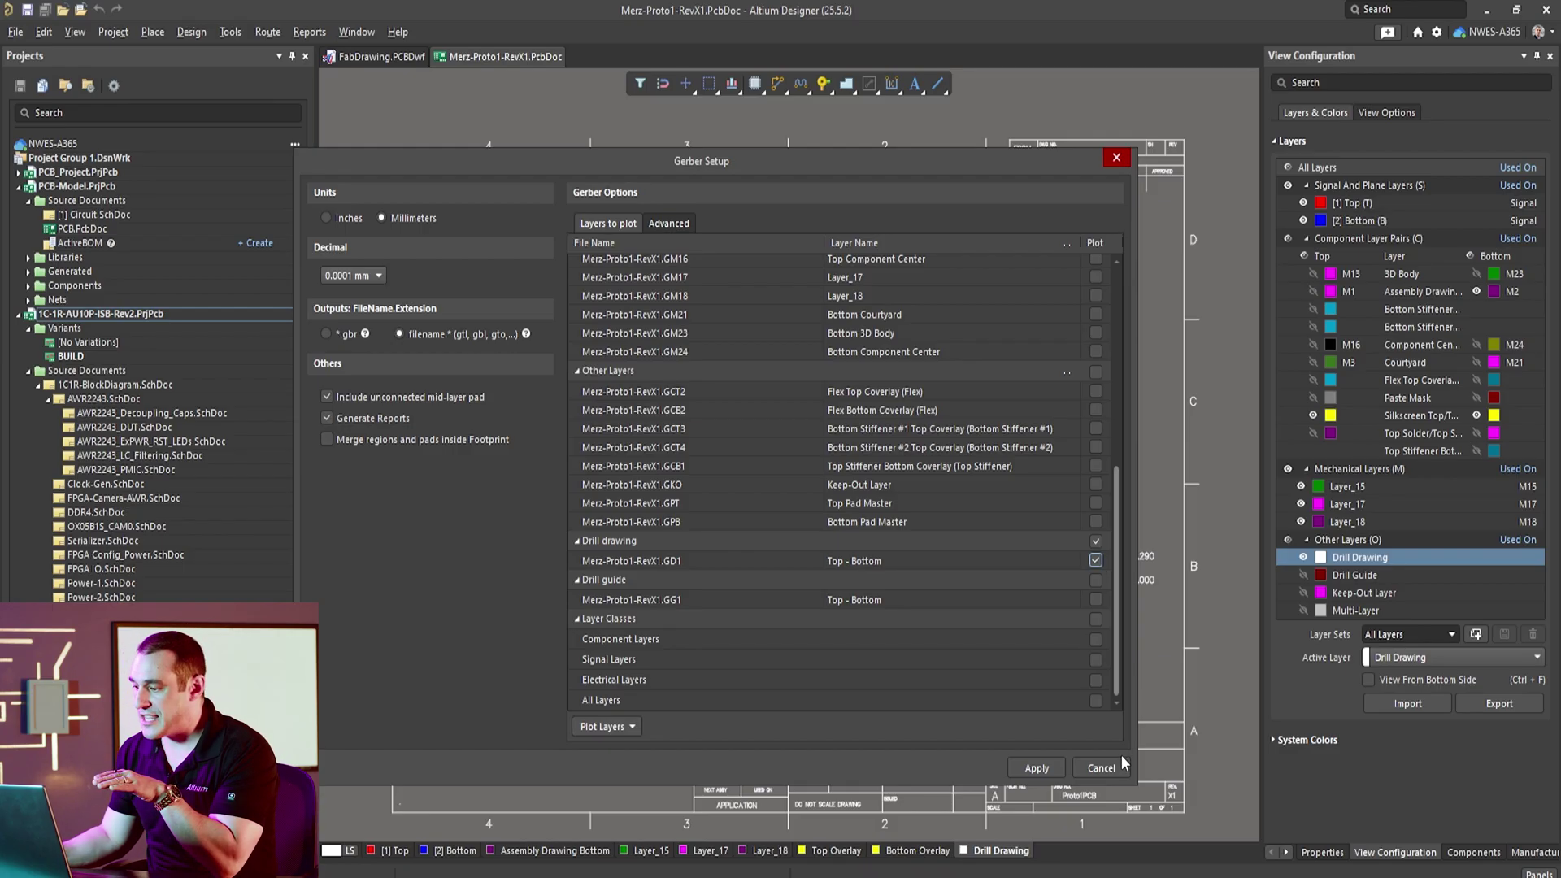
pyautogui.moveTo(877, 165)
pyautogui.mouseDown()
pyautogui.moveTo(1001, 877)
pyautogui.moveTo(1060, 826)
pyautogui.moveTo(1027, 823)
pyautogui.moveTo(969, 721)
pyautogui.mouseUp()
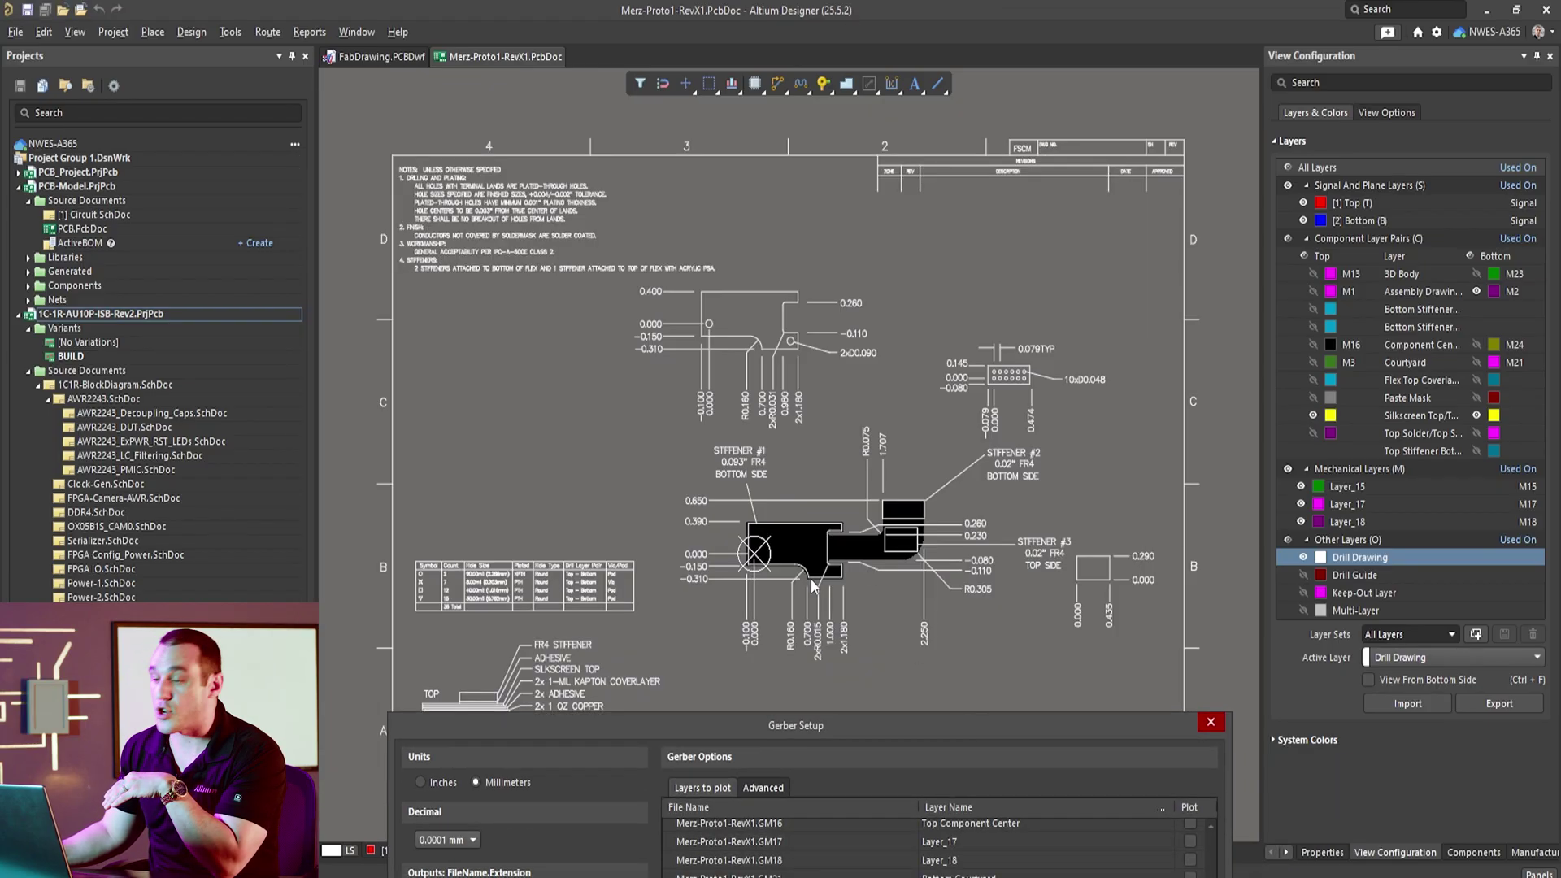